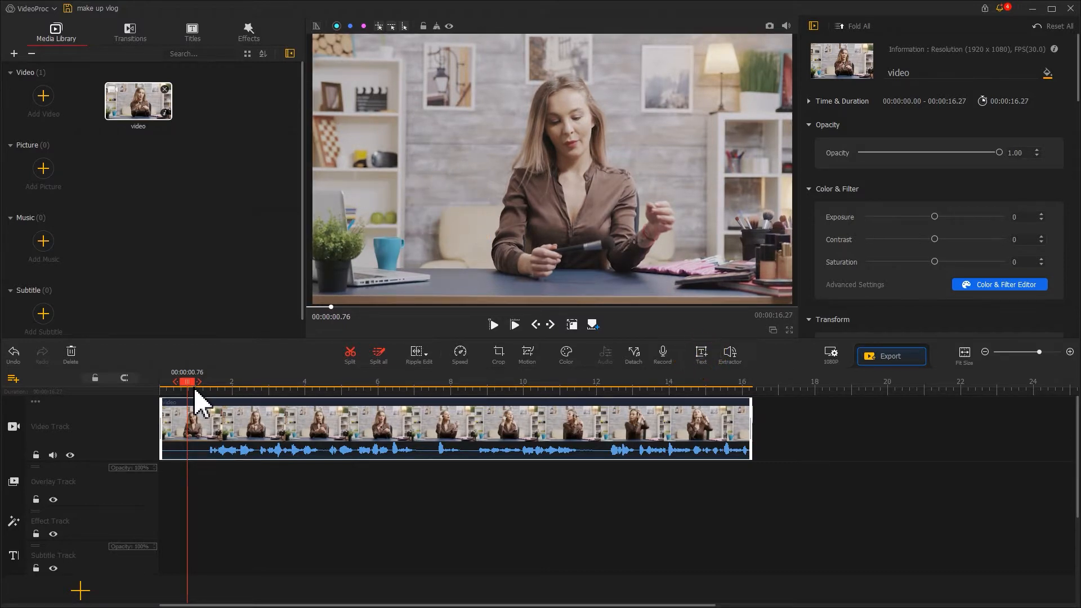
Step: Add a text clip at 00:00:00.76 lasting about 5.30 seconds and replace its placeholder text with SHU UEMURA
click(707, 354)
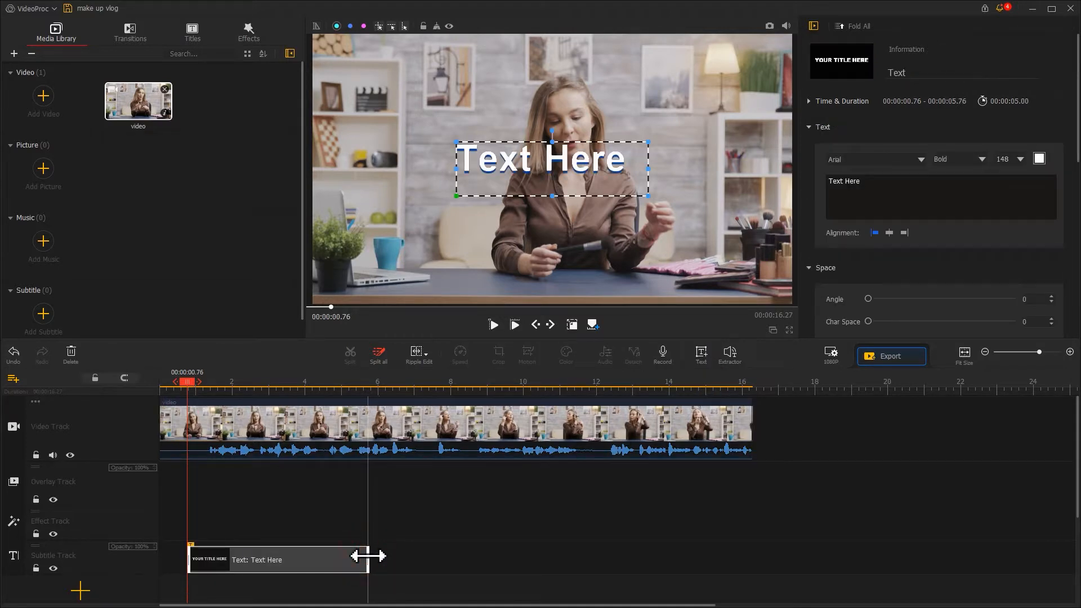
drag(369, 557, 380, 556)
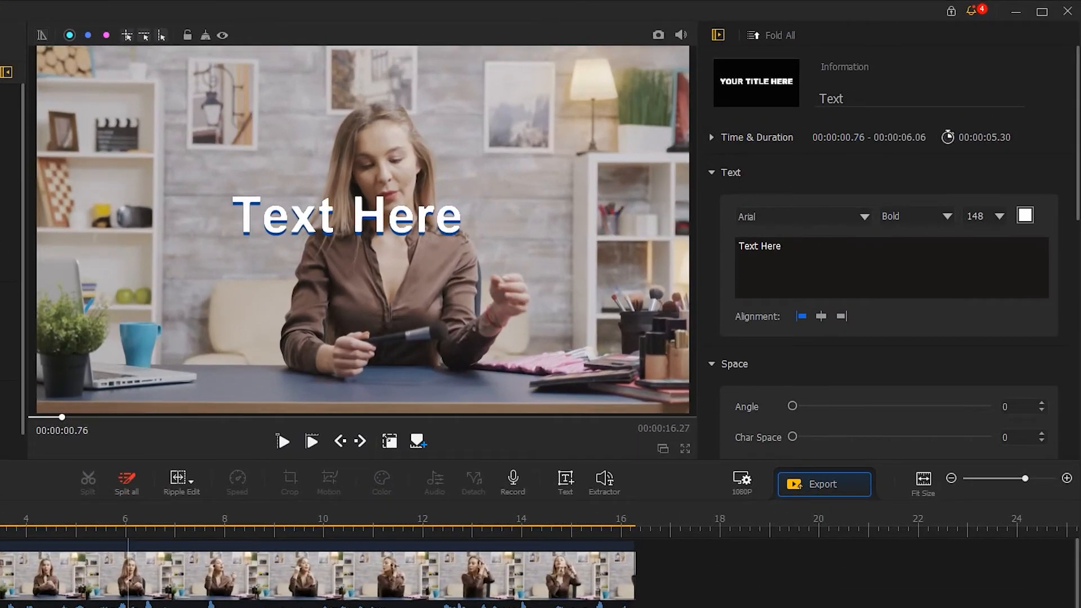
drag(806, 249, 726, 250)
text(SHU UEMURA)
Step: Set the SHU UEMURA title's font to Impact and its size to 92
click(772, 221)
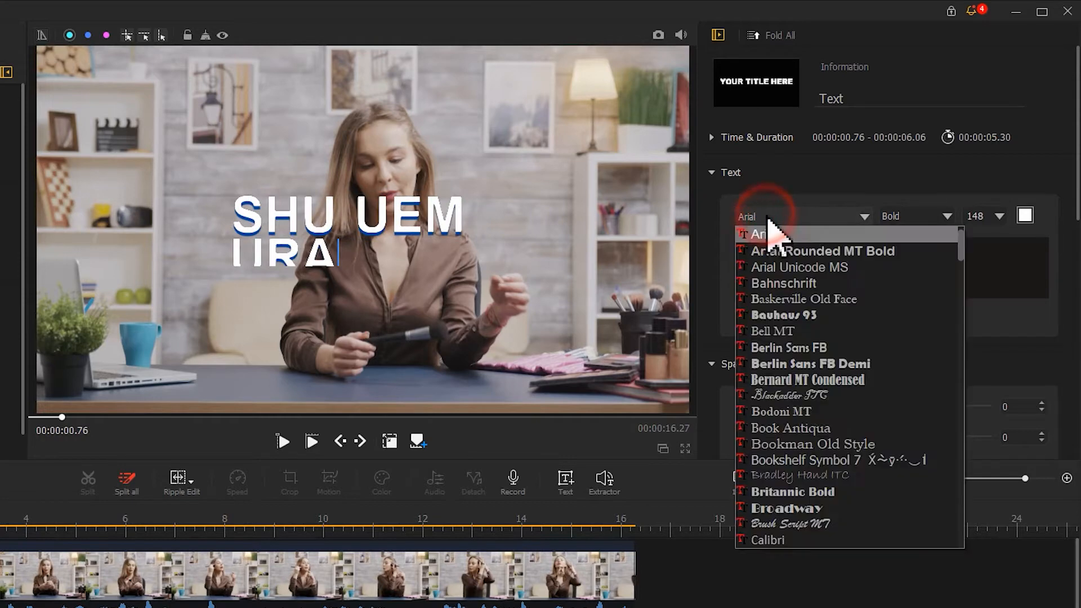
drag(965, 259, 961, 362)
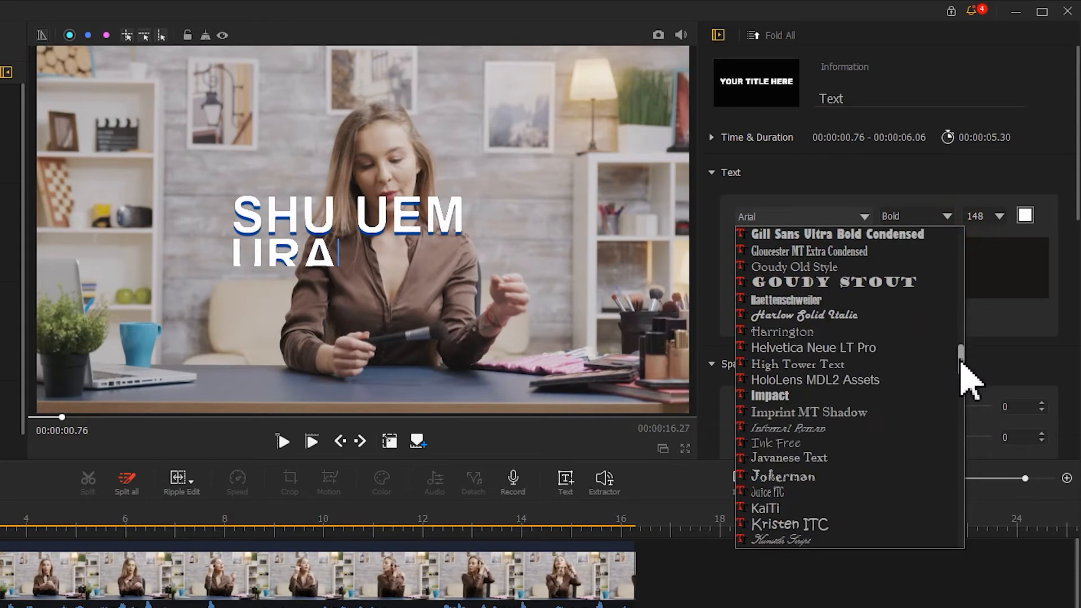
click(911, 396)
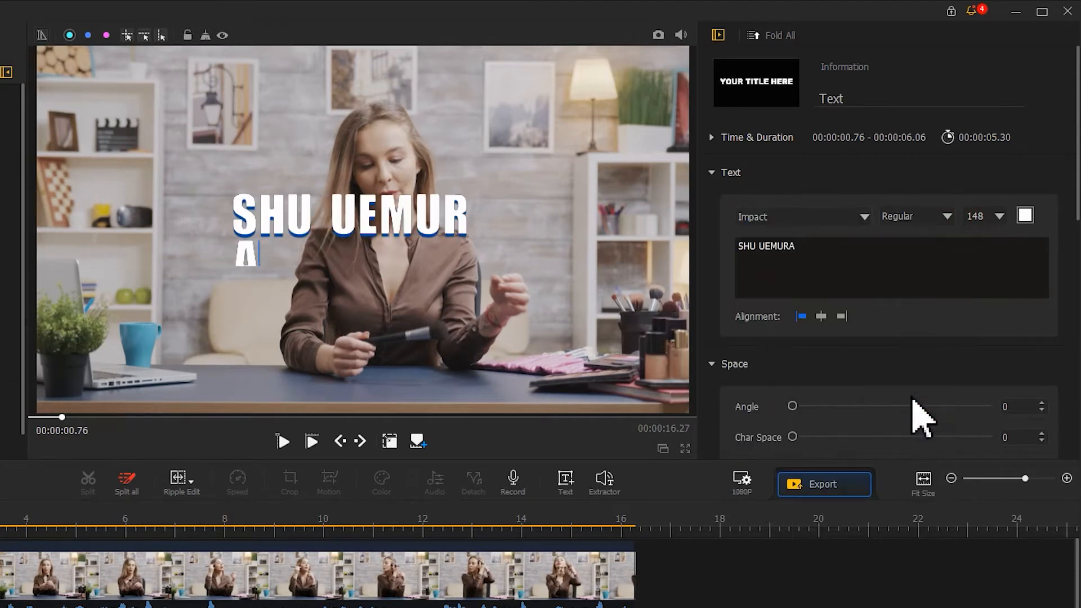
double_click(993, 216)
text(92)
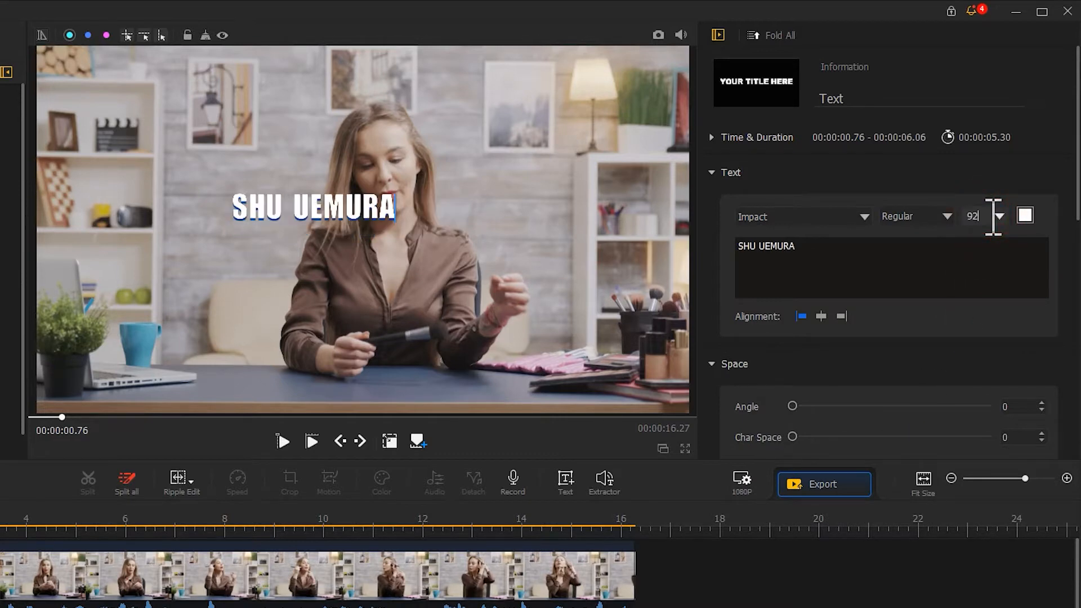
Step: Animate the title with a Fade In of about 0.82 seconds and a Fade Out of about 1.36 seconds
drag(1073, 65, 1071, 330)
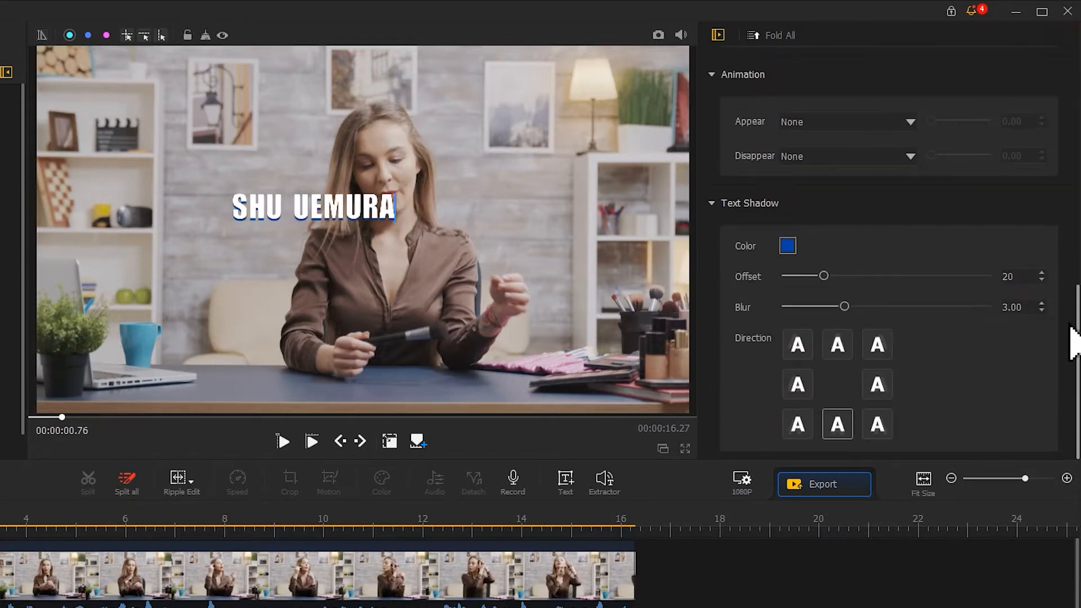
click(879, 125)
click(876, 148)
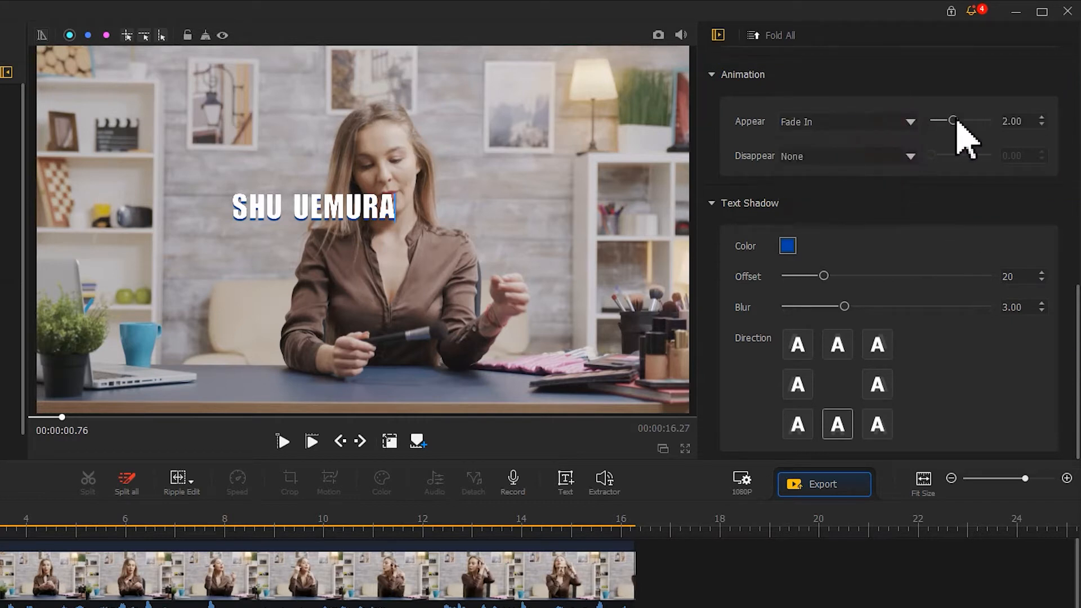
drag(957, 121, 950, 122)
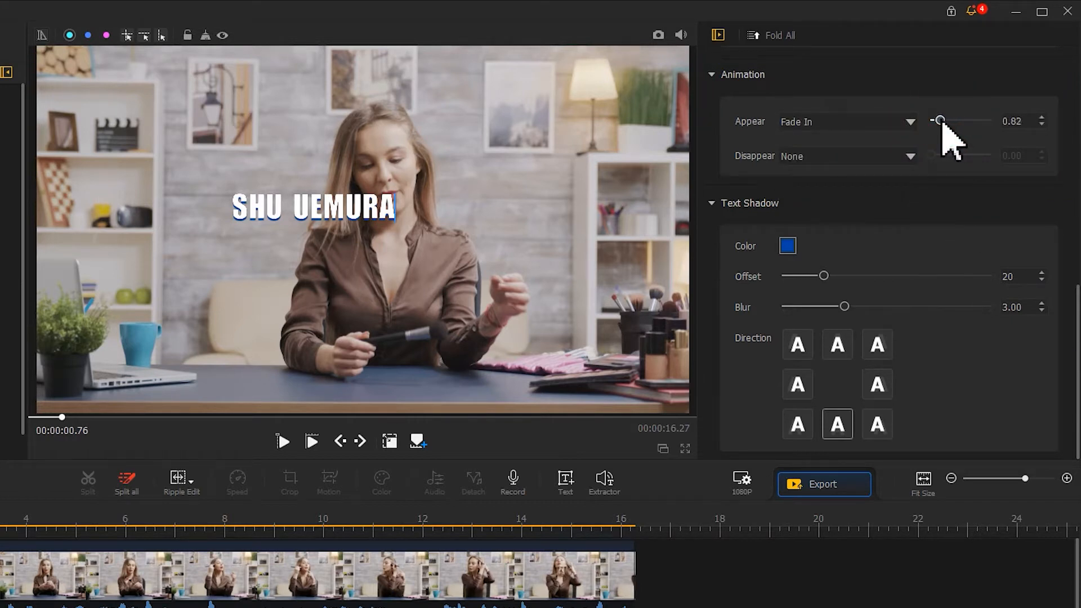
click(911, 157)
click(892, 180)
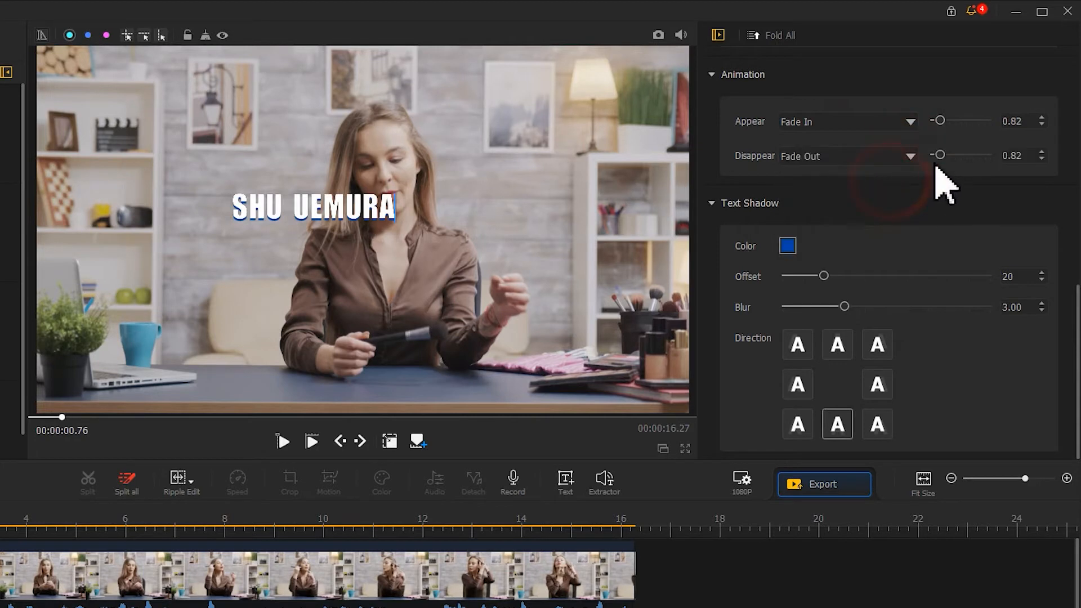
drag(944, 154, 946, 155)
Step: Give the title's shadow the pink colour #a84974, offset 22, blur 5.00 and a lower-right direction
click(790, 248)
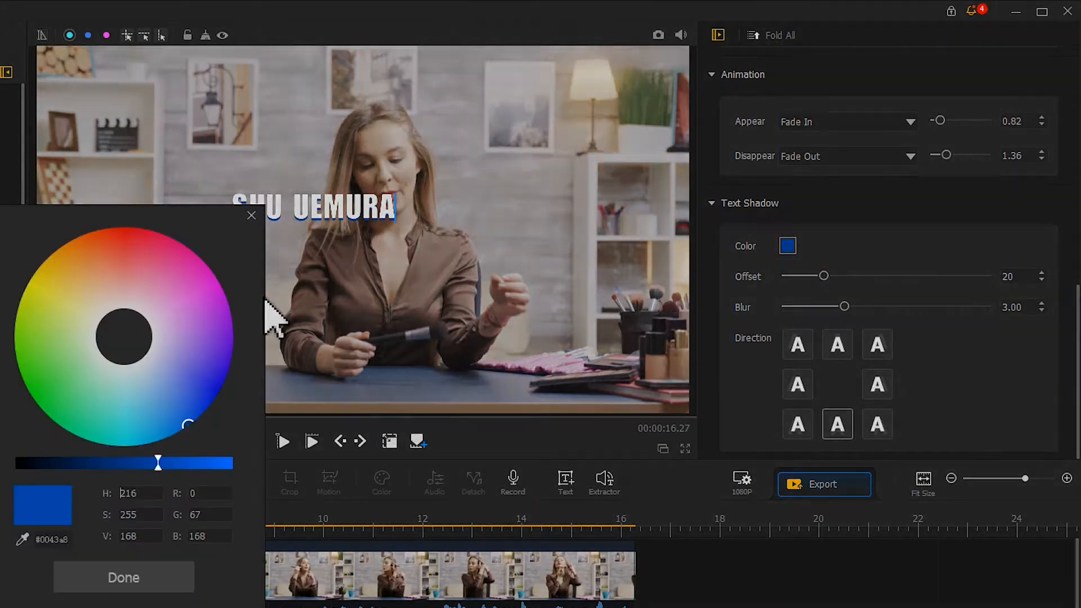
drag(174, 282, 159, 271)
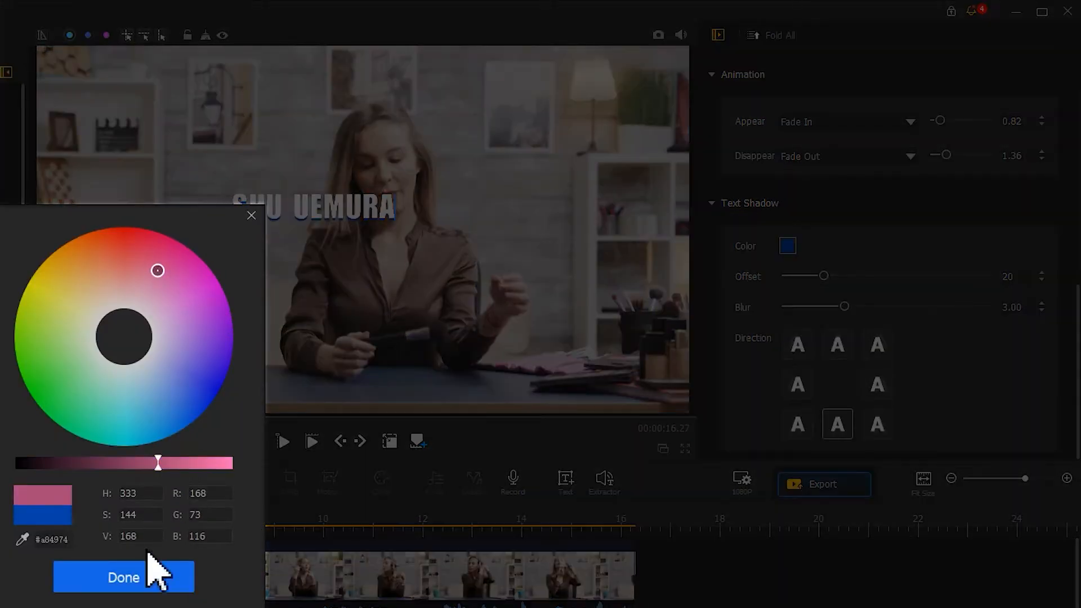
click(150, 569)
drag(824, 276, 874, 308)
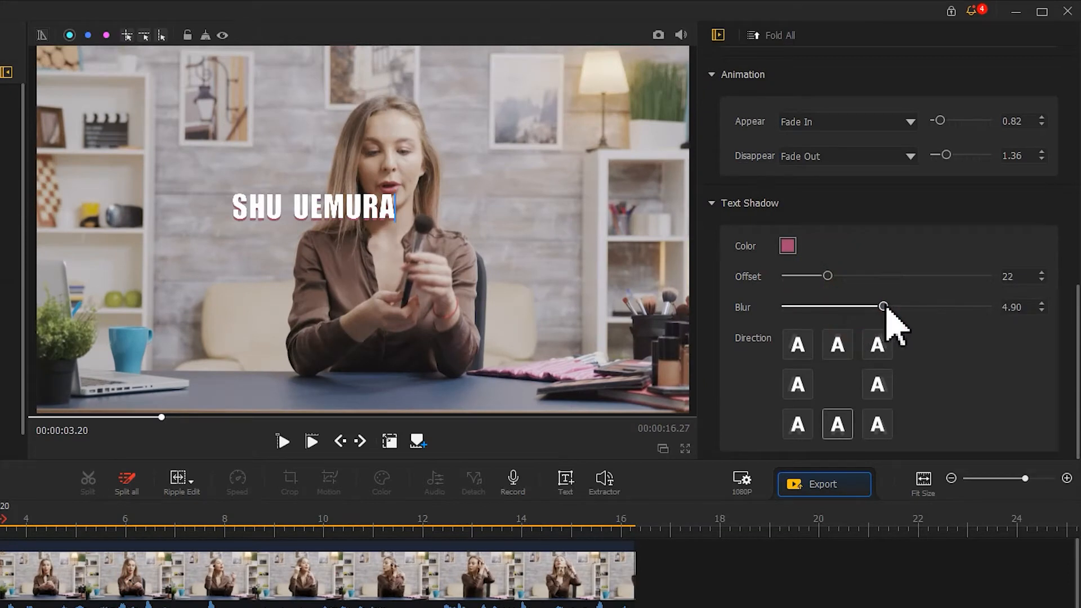
click(877, 425)
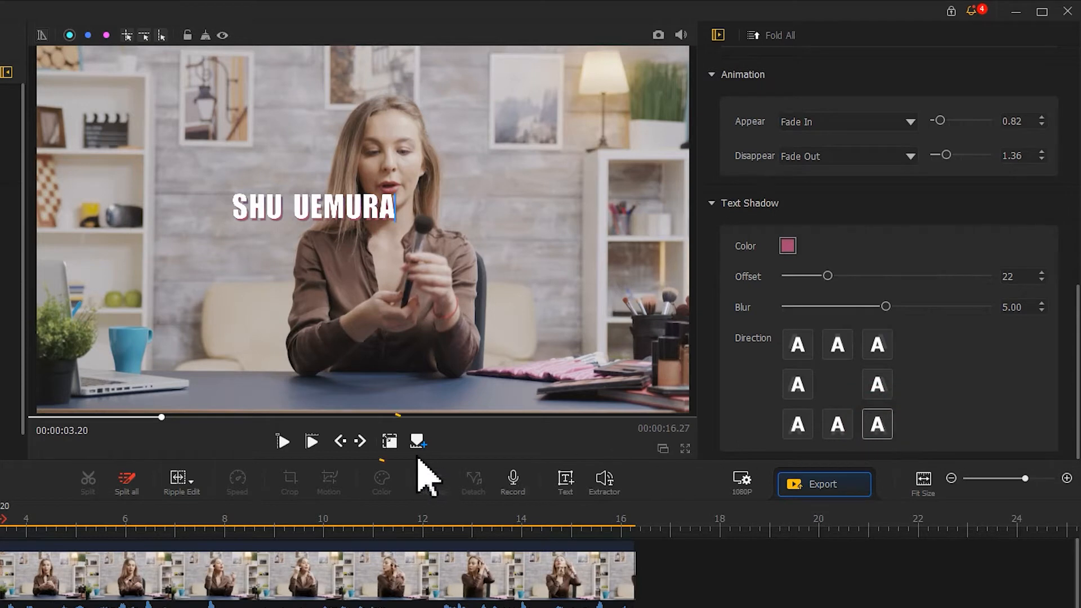
Step: Move the SHU UEMURA title down and left in the video frame, beside the woman and above the blue mug
click(389, 440)
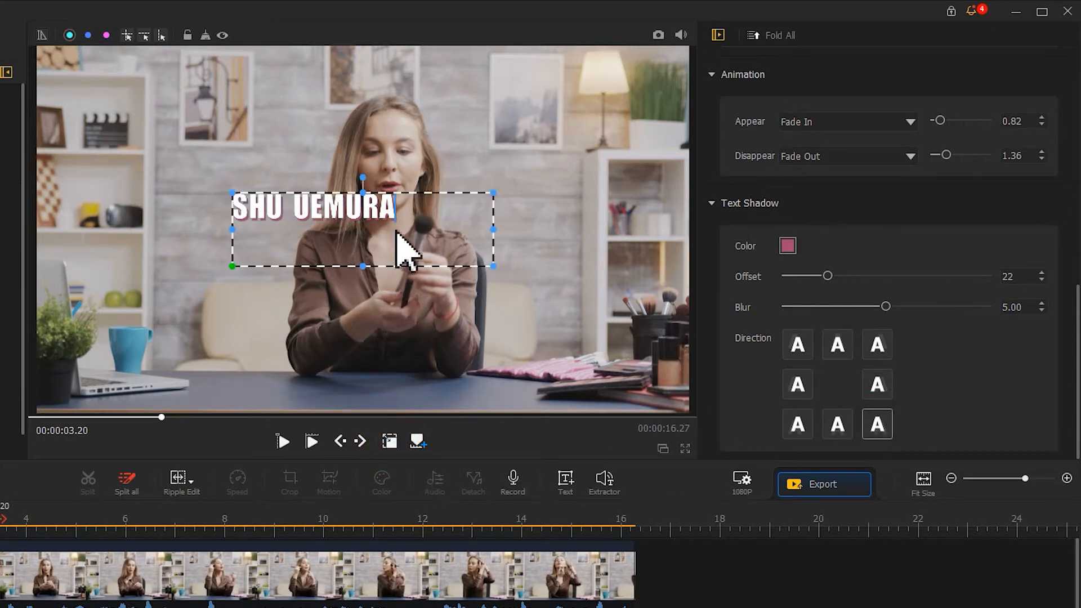
drag(398, 234, 261, 286)
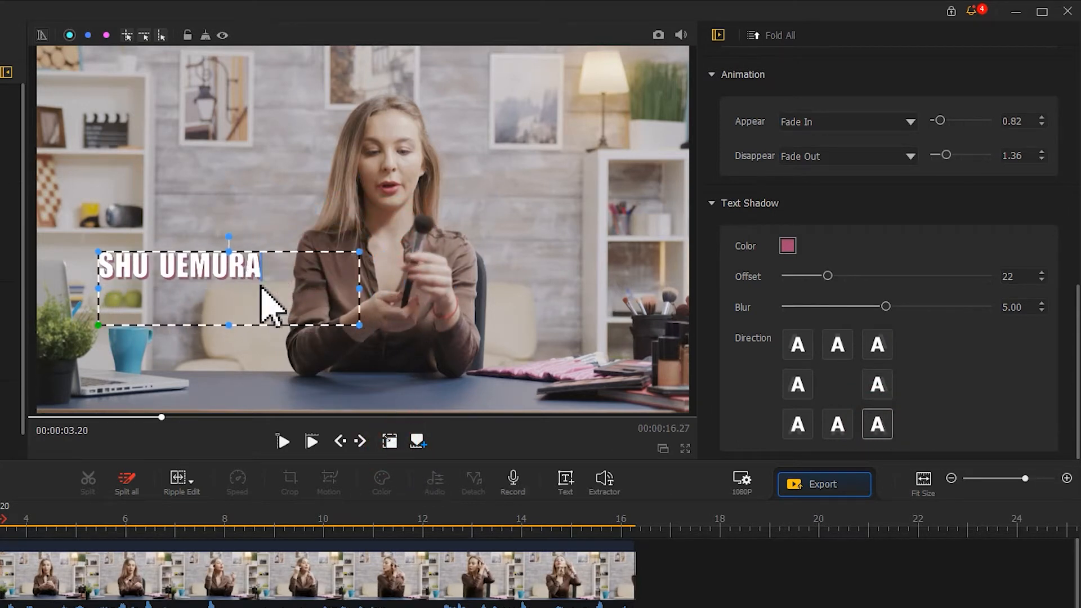
click(388, 441)
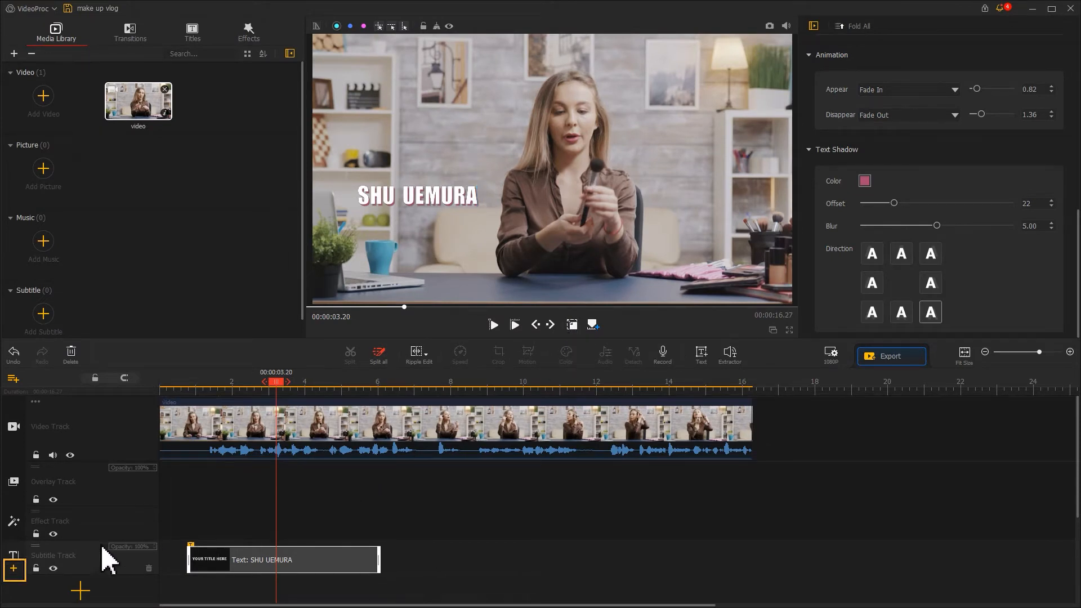
Step: Add a second subtitle track and paste a copy of the SHU UEMURA text clip onto it at 00:00:00.76
click(14, 570)
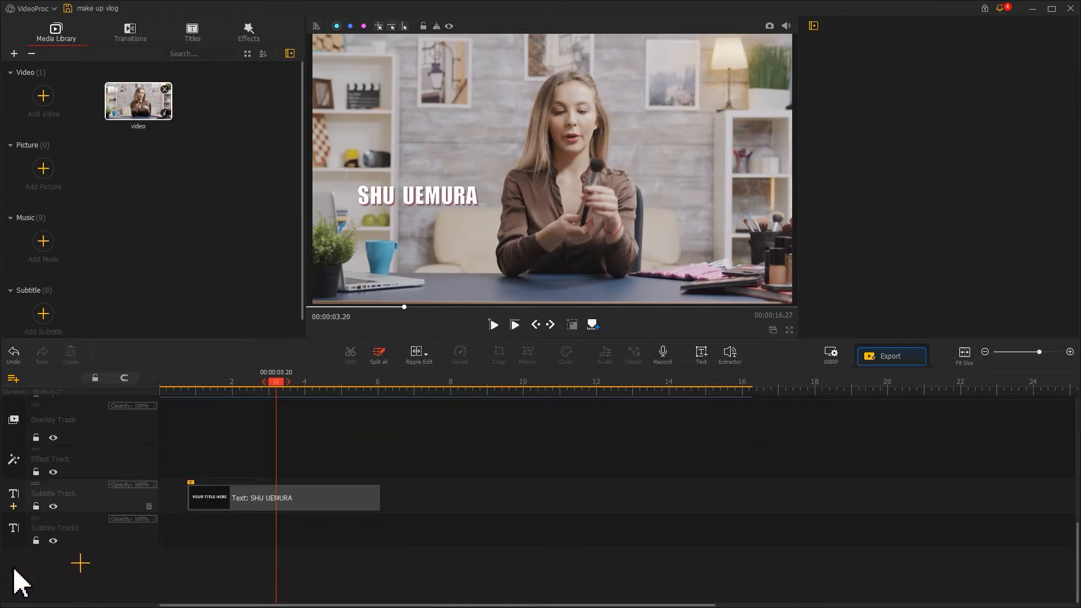
click(220, 503)
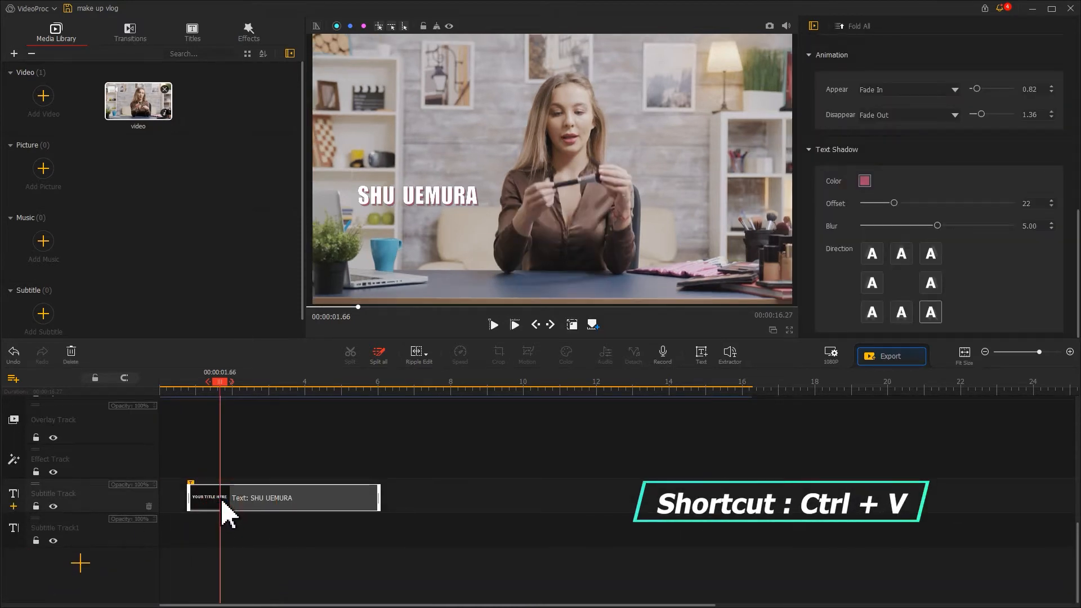
key(ctrl+v)
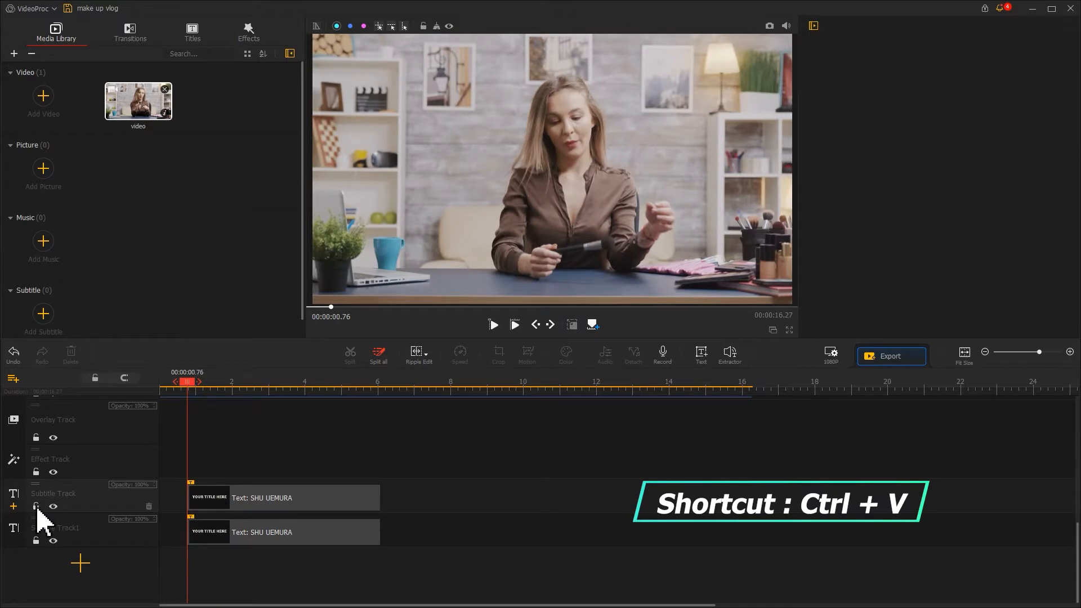
Step: Change the copied title on the second subtitle track to read Brush 20 at font size 85
click(246, 532)
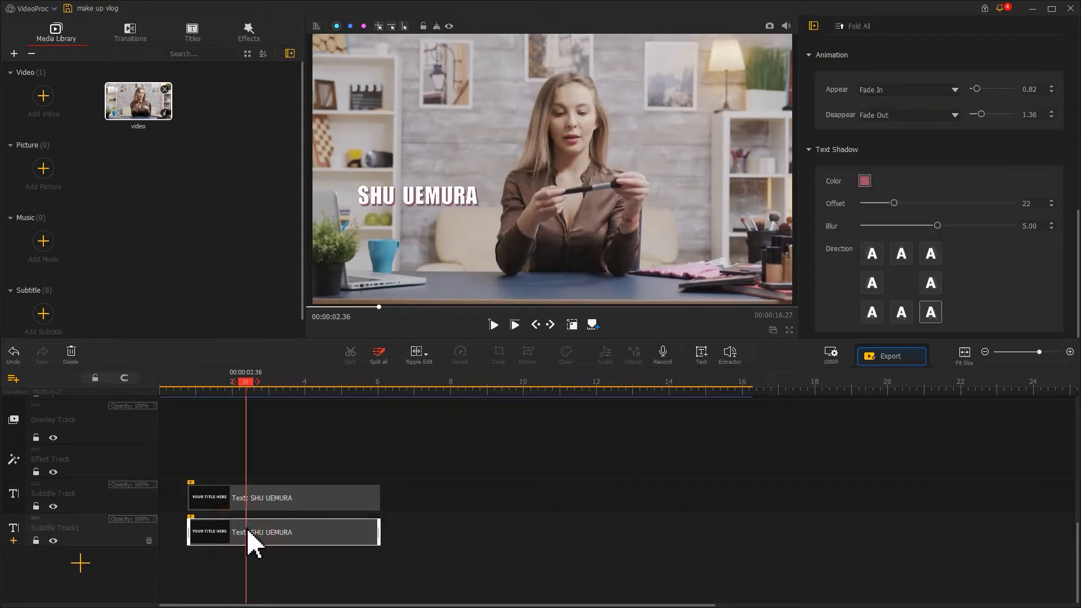
scroll(1051, 257, up, 5)
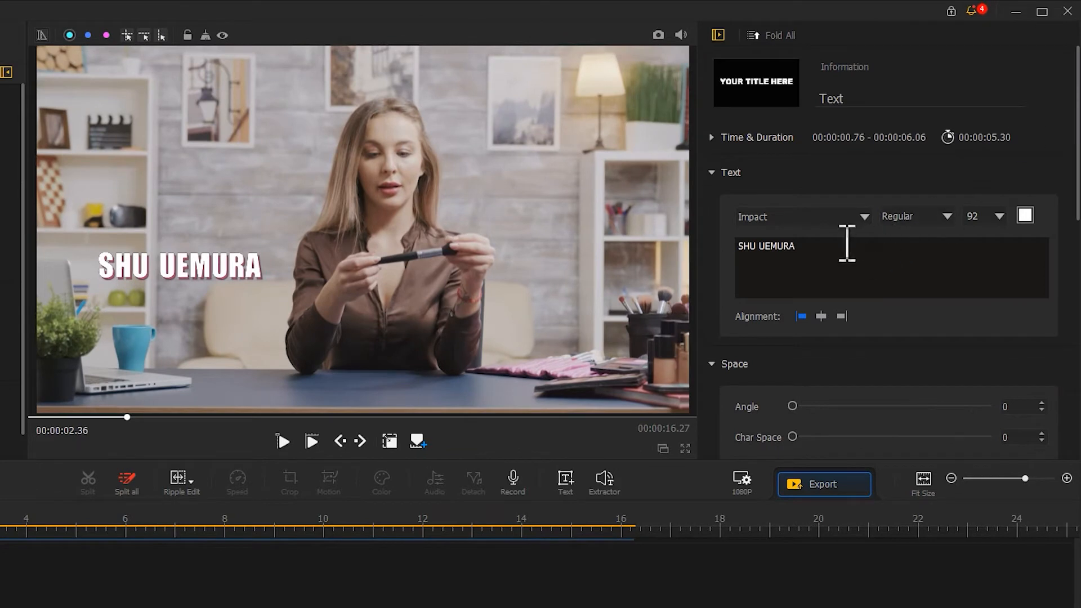
drag(834, 243, 727, 262)
text(Brush 20)
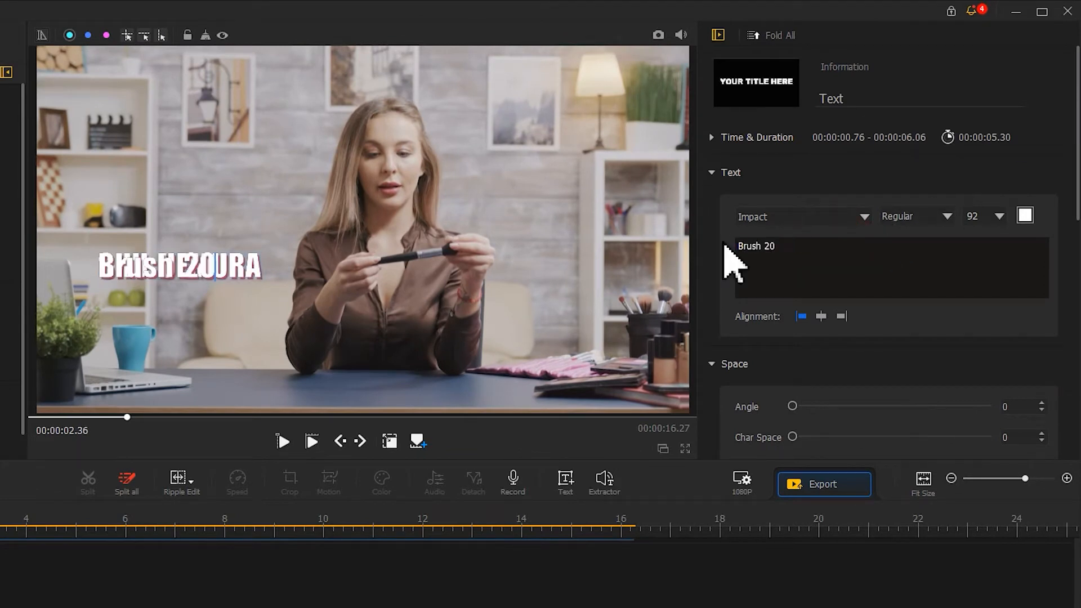
click(995, 215)
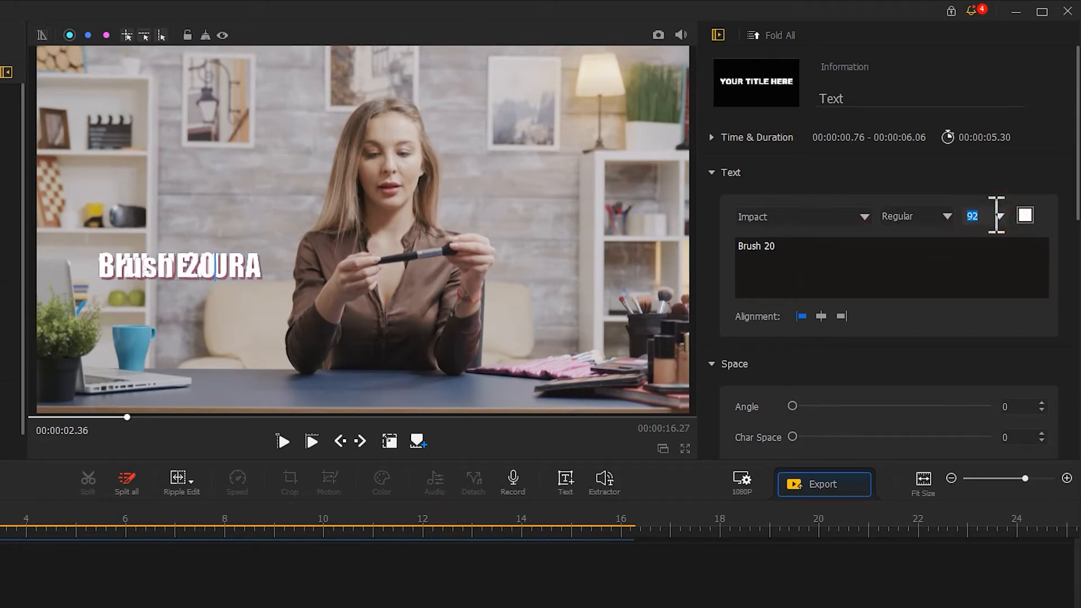
text(85)
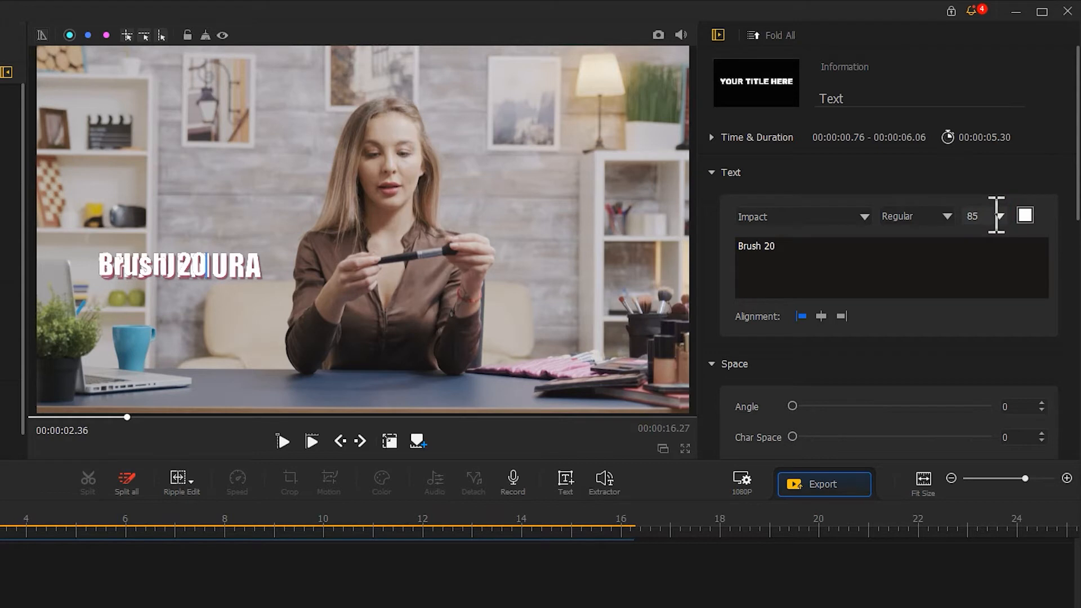
Step: Move the Brush 20 title directly beneath the SHU UEMURA title in the video frame
click(390, 442)
drag(218, 297, 244, 333)
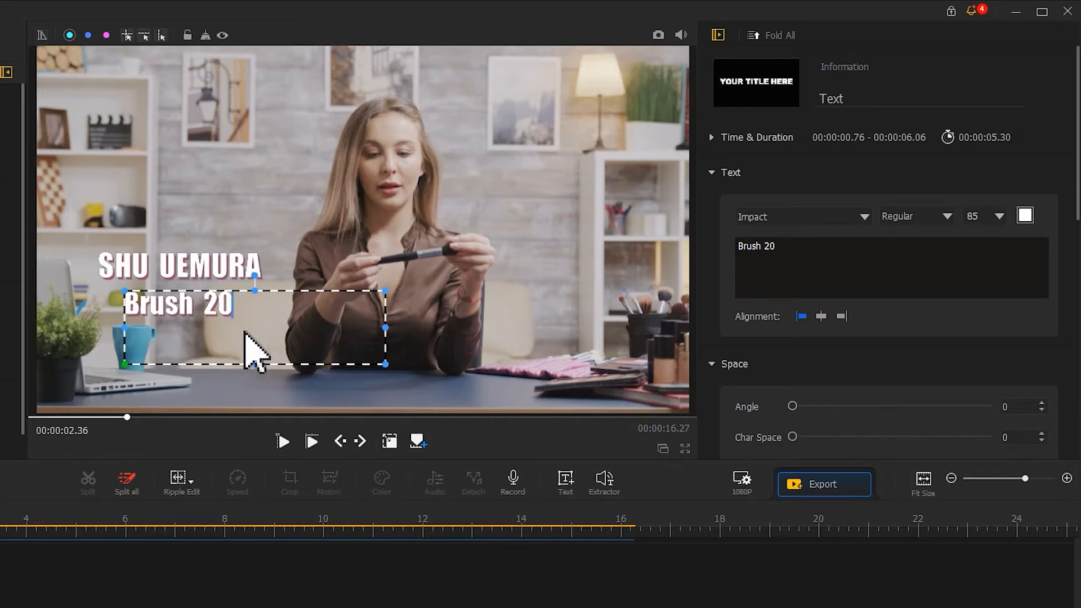
click(389, 441)
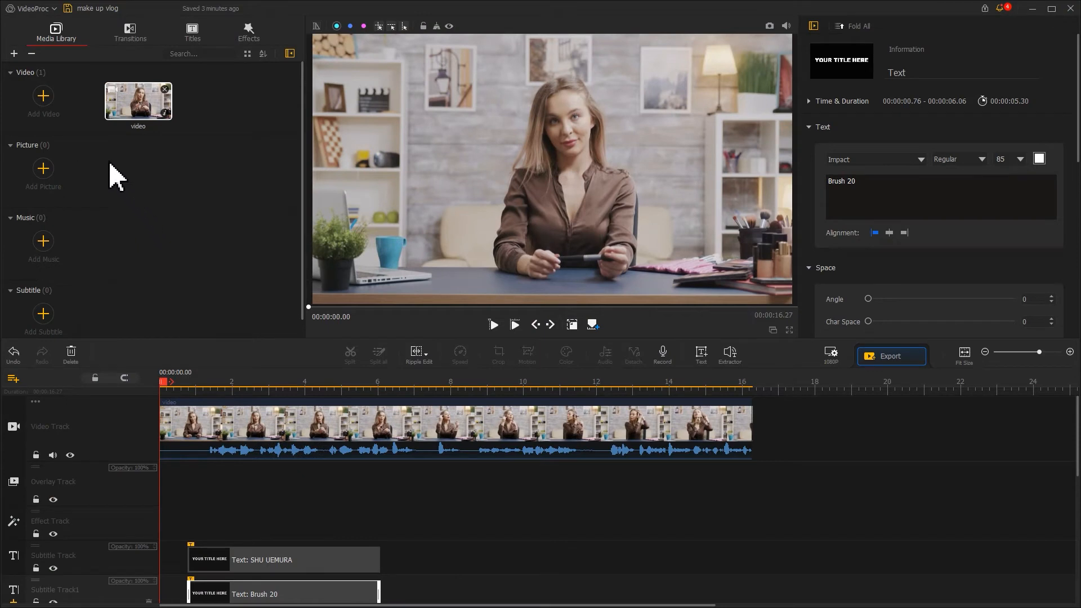
Step: Import the B Roll video from the make up folder and place it on the overlay track at 00:00:02.80
click(44, 96)
click(127, 89)
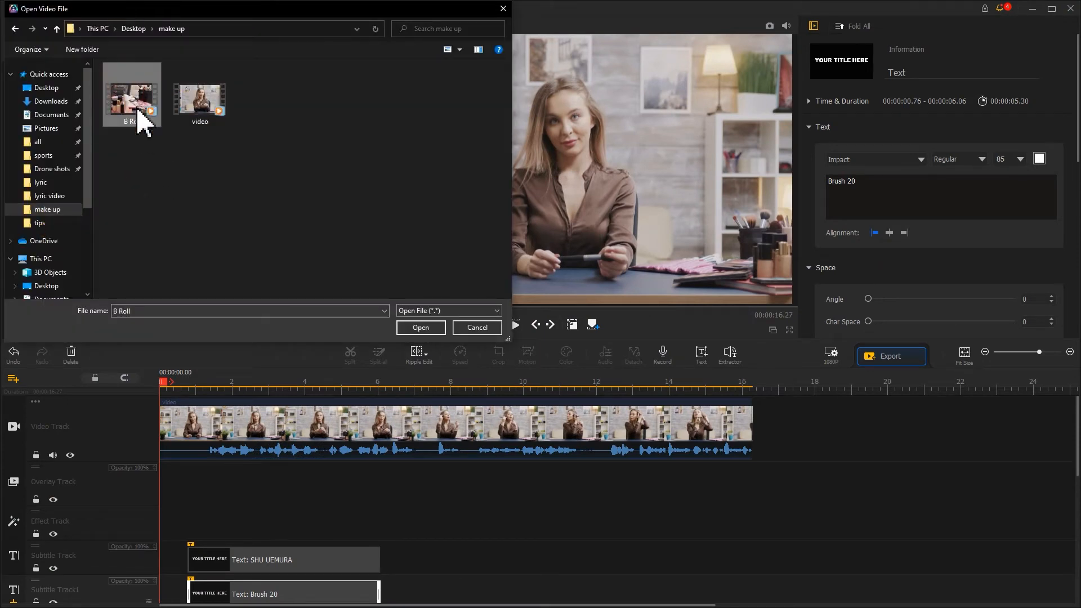
click(420, 329)
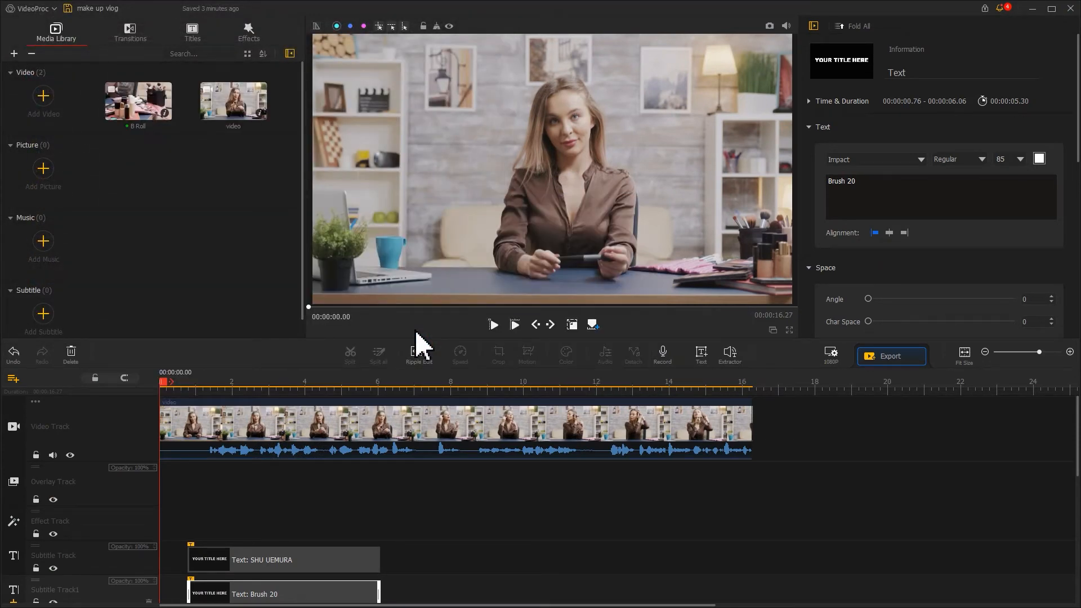
mouse_move(166, 384)
mouse_down()
mouse_move(263, 389)
mouse_move(268, 400)
mouse_up()
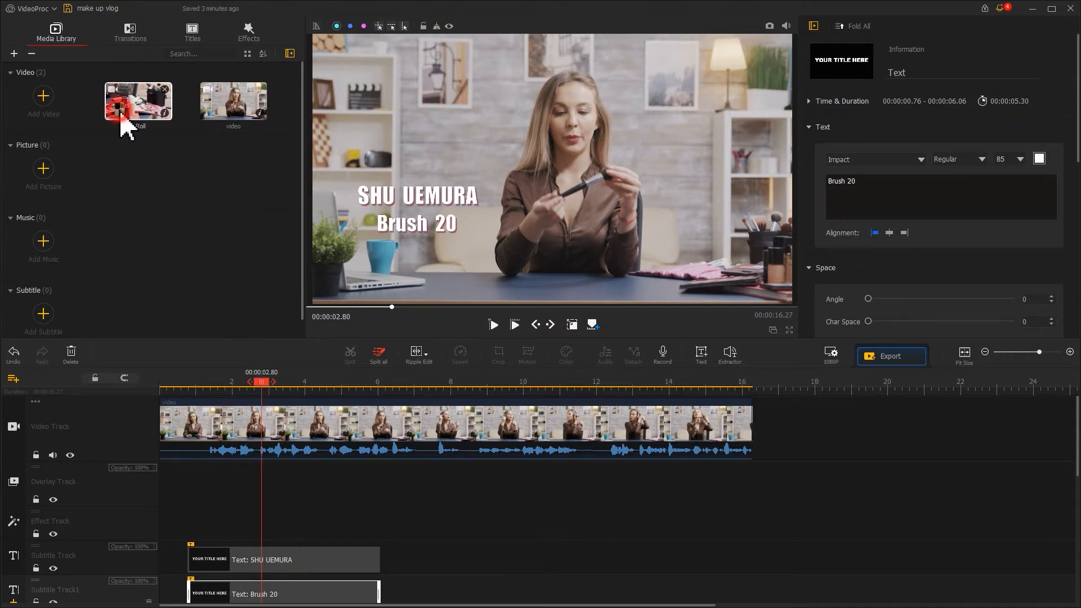
drag(127, 125, 276, 499)
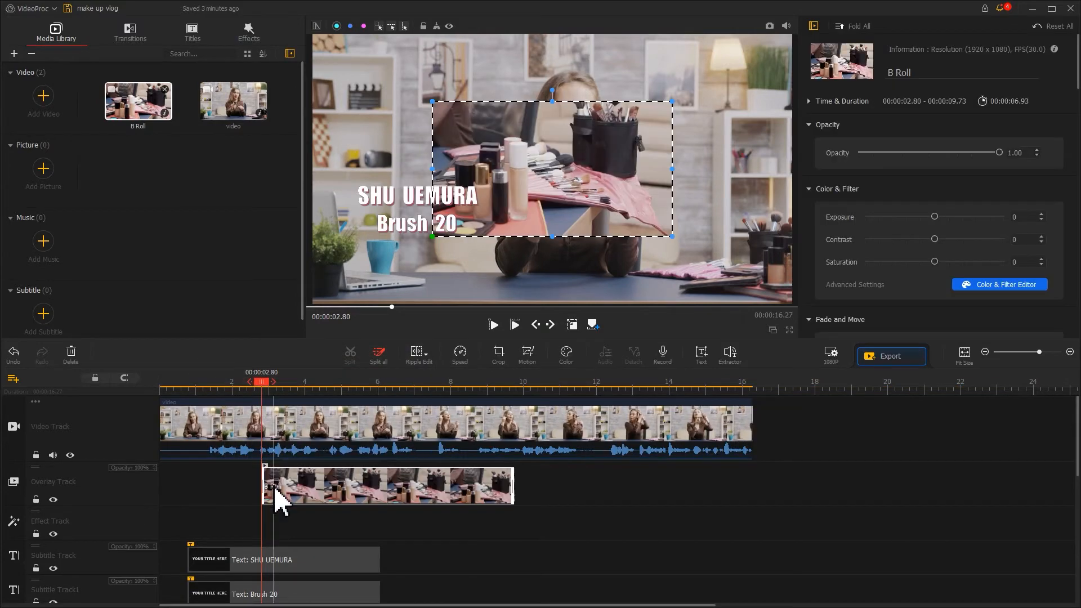
Step: Enlarge the B Roll overlay to fill the whole frame and trim the end of its clip to about 00:00:05.40
drag(432, 237, 315, 301)
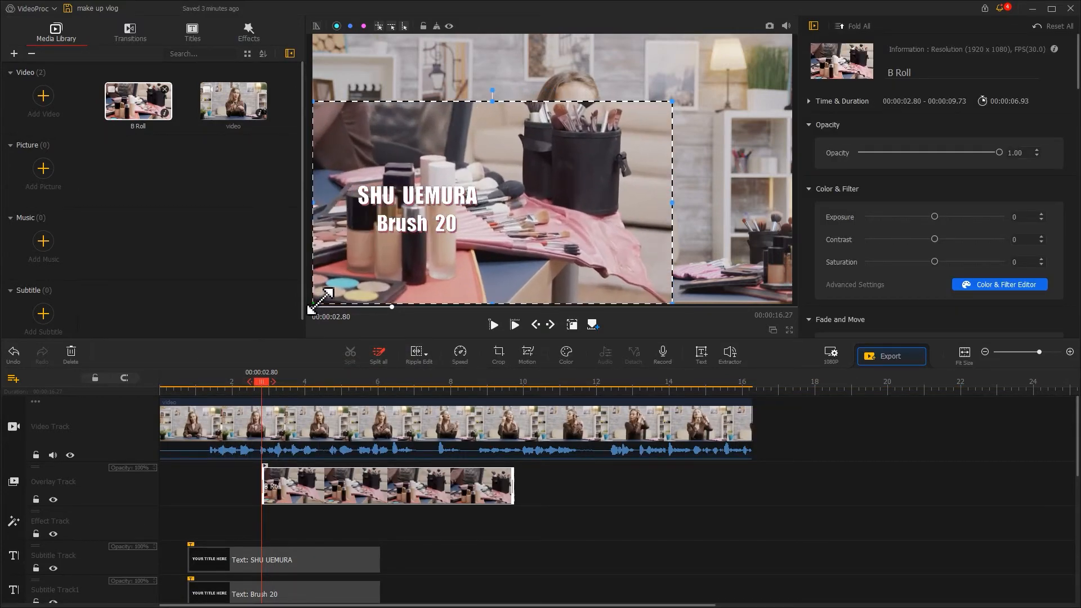
drag(674, 102, 792, 34)
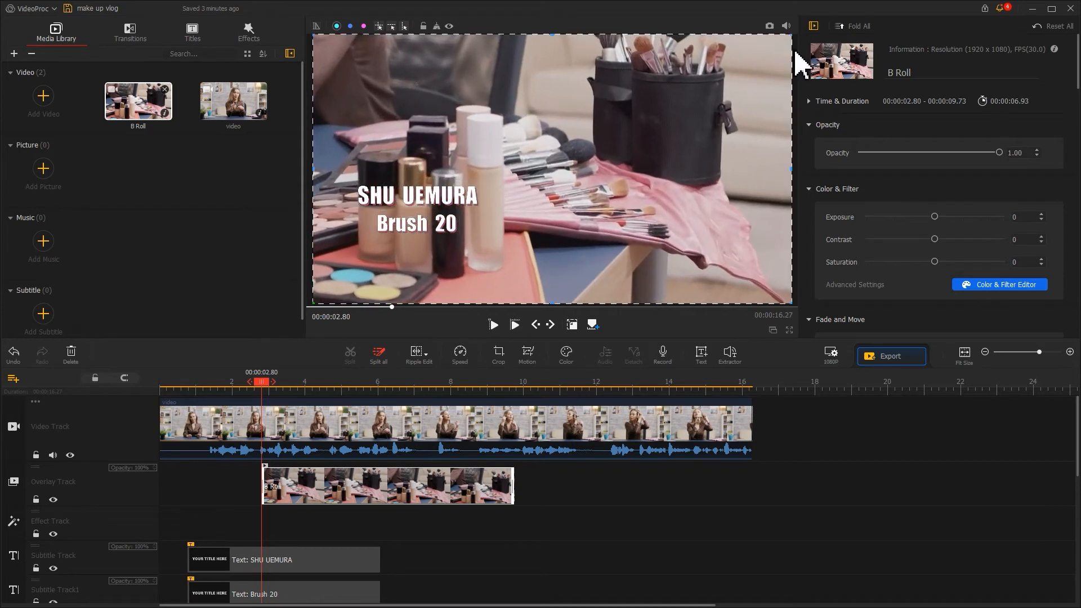
click(570, 326)
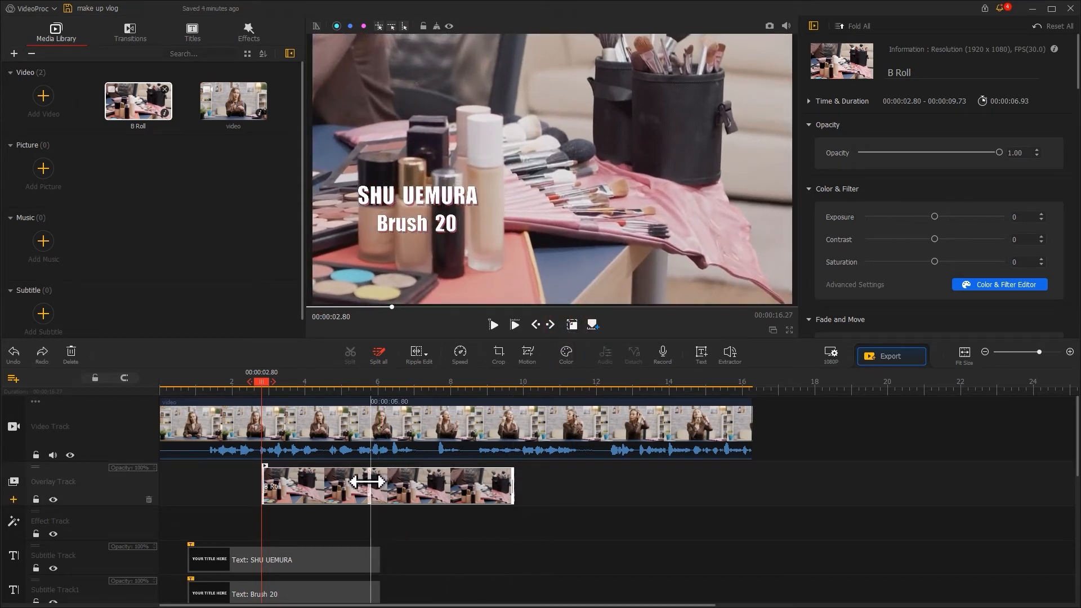
drag(513, 483, 356, 484)
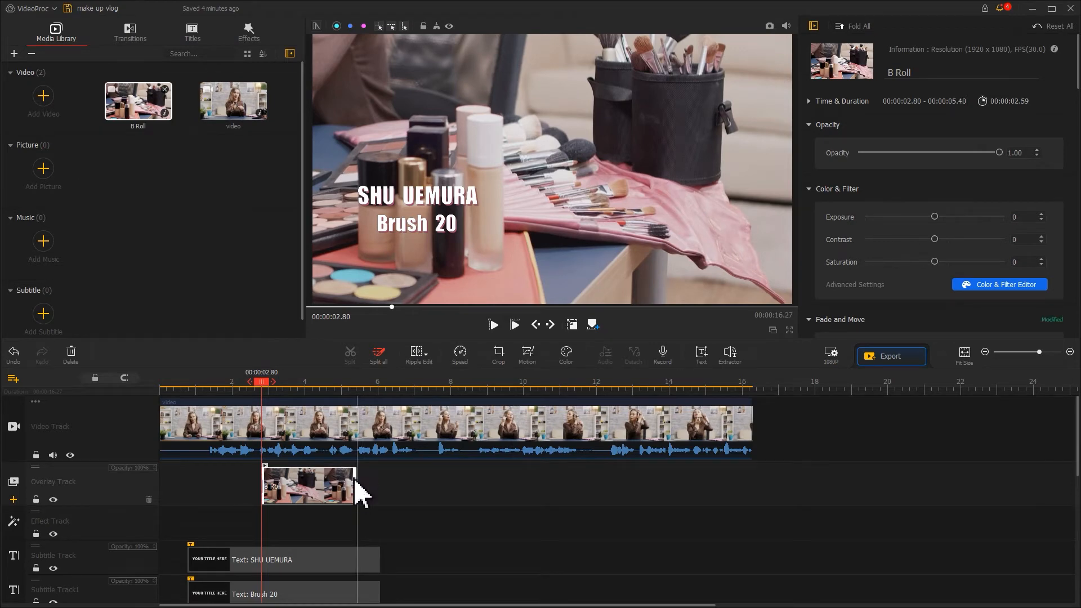
Step: Play the edit from the beginning to review the titles and the B Roll overlay
drag(253, 394, 161, 382)
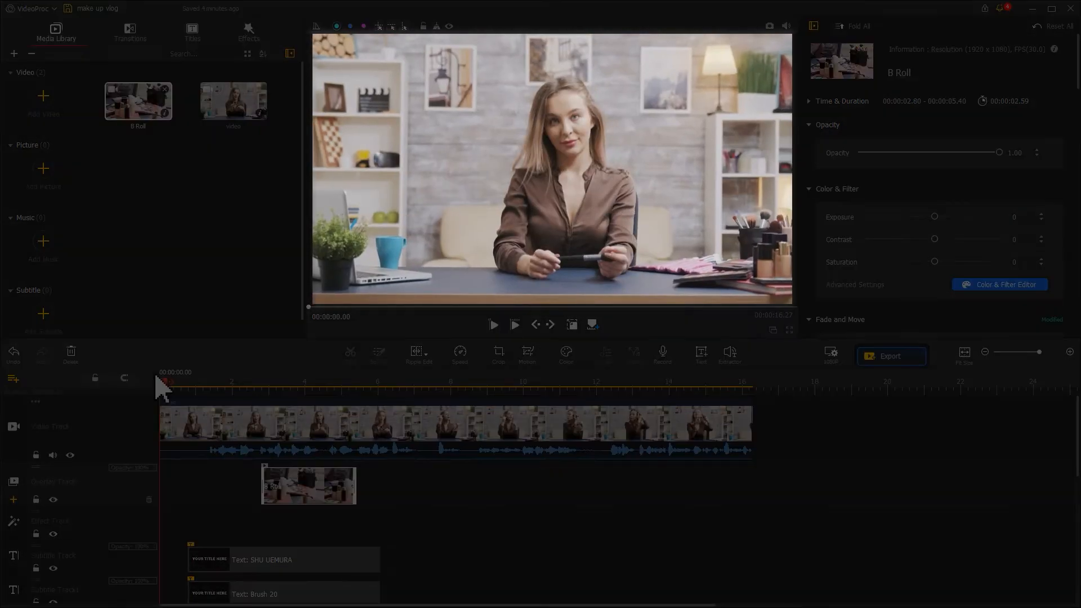
key(space)
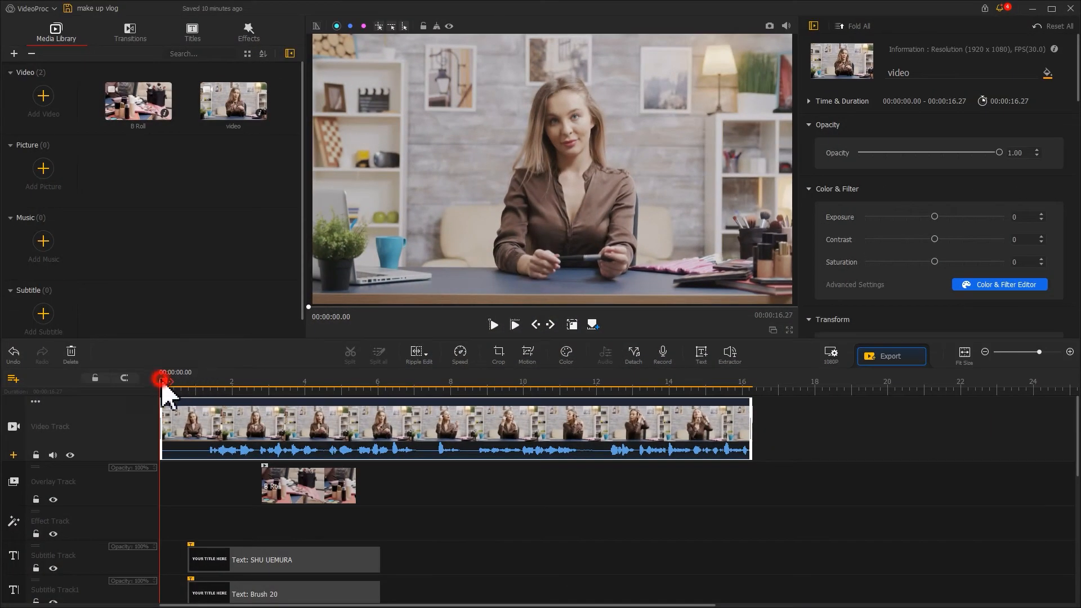
Step: Split the main video clip at 00:00:06.33
drag(163, 382, 393, 393)
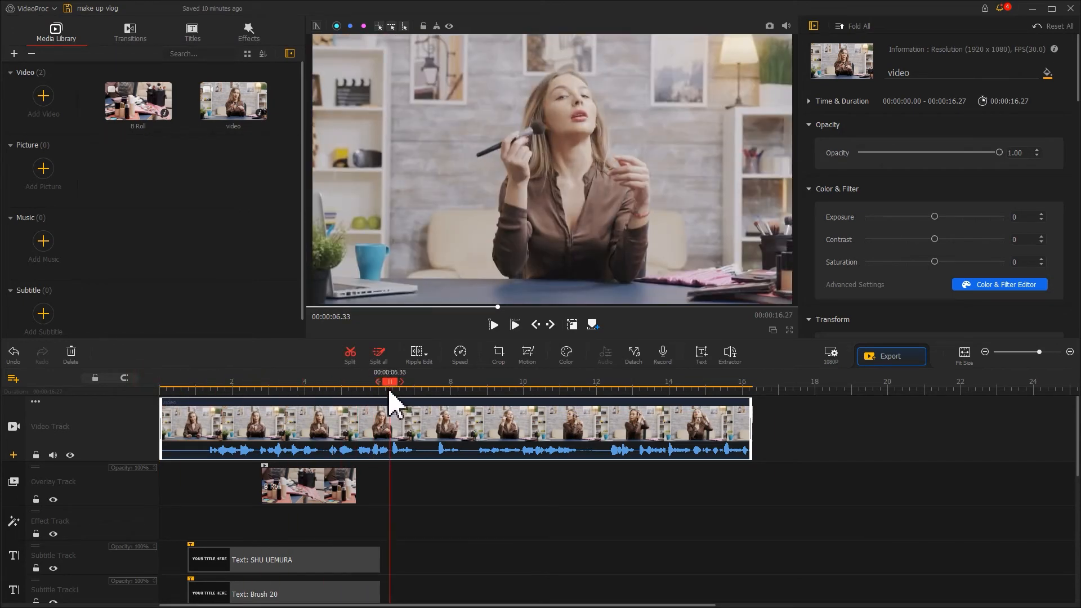
click(352, 357)
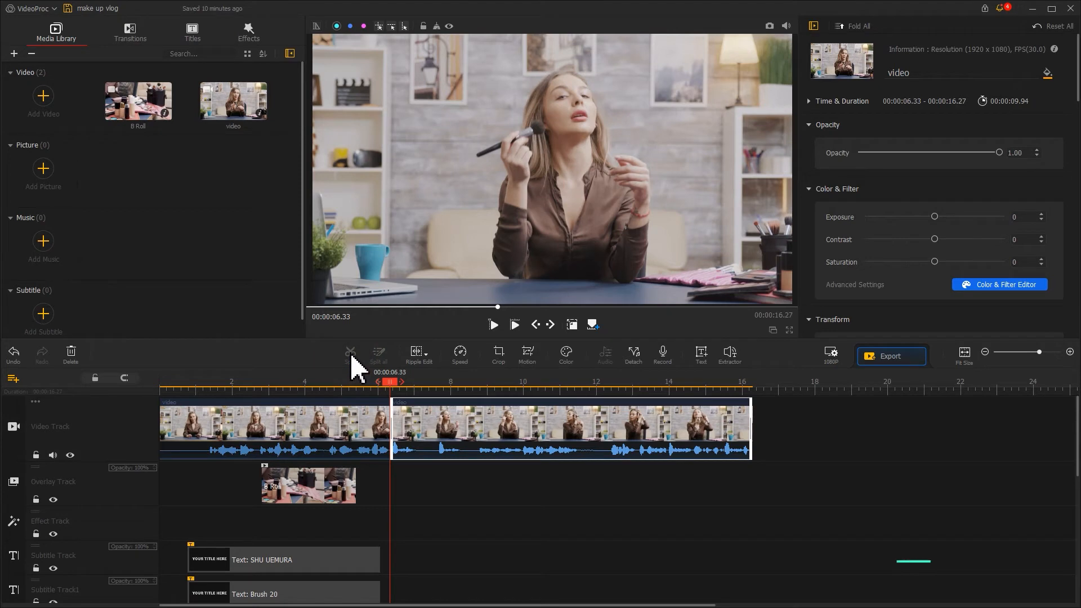
Step: Copy the second part of the split video onto the overlay track at 00:00:06.33 and trim its end to about 00:00:11.66
click(428, 433)
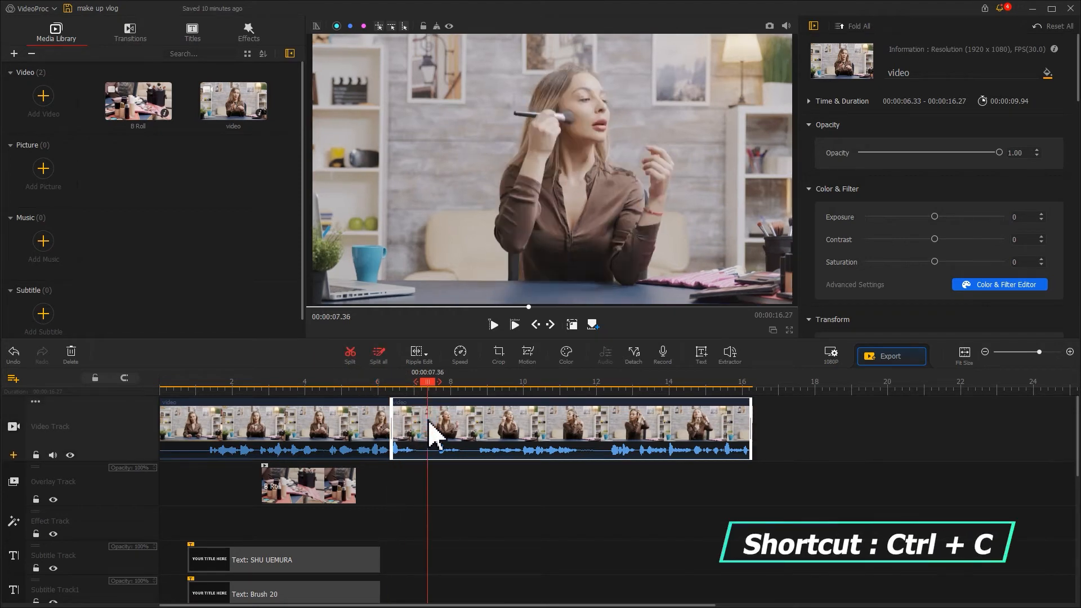
key(ctrl+v)
drag(798, 409, 441, 490)
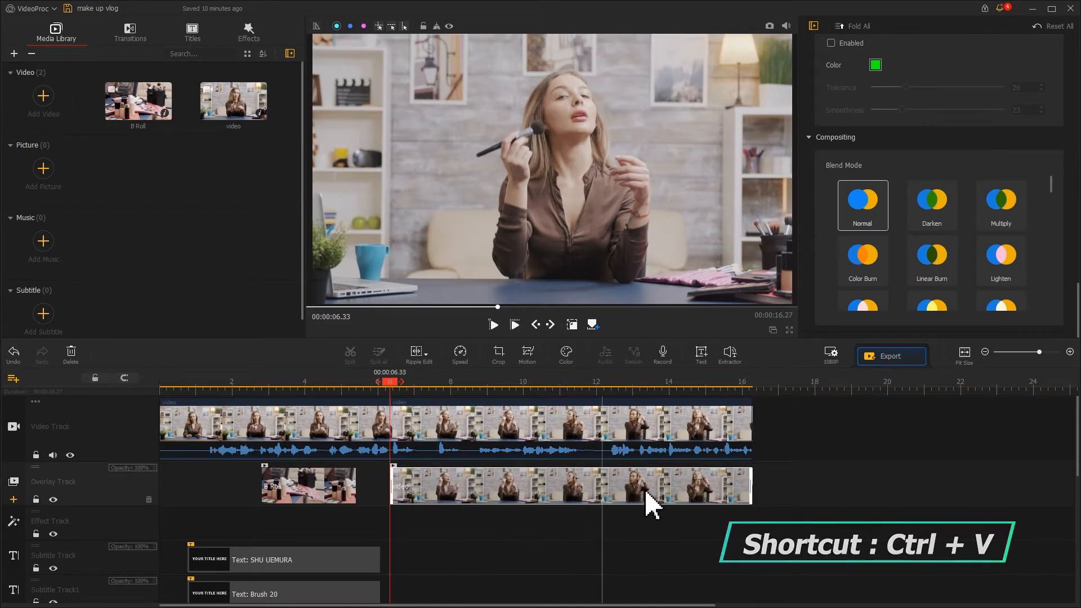
drag(609, 487, 582, 482)
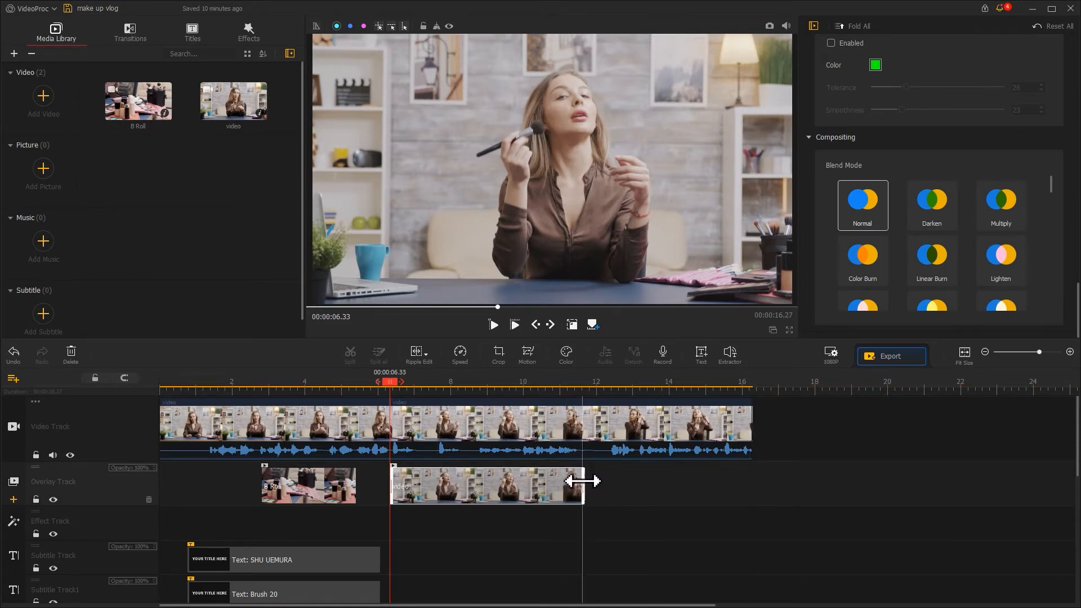
Step: Crop the copied overlay clip to the woman's face with the Original aspect ratio, about 501 x 282 at X 989, Y 805
click(499, 355)
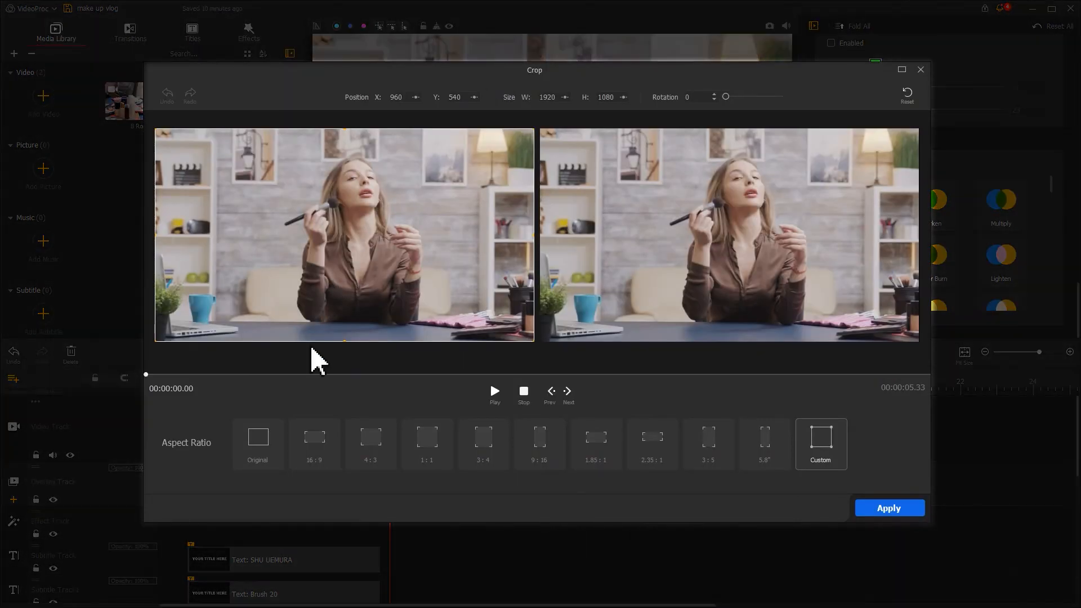
click(269, 440)
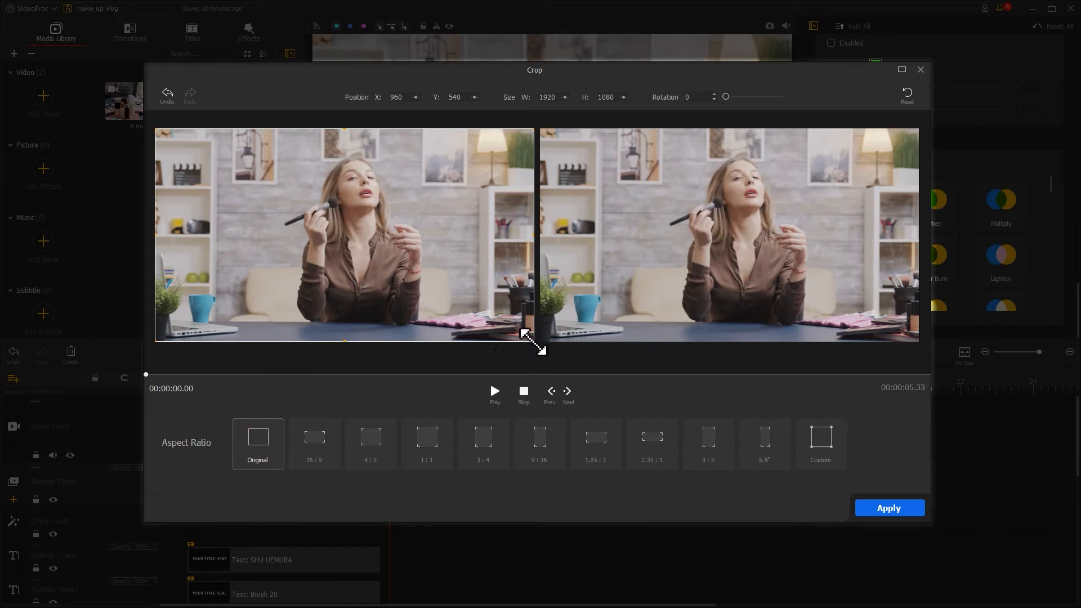
drag(533, 341, 314, 205)
drag(374, 181, 362, 191)
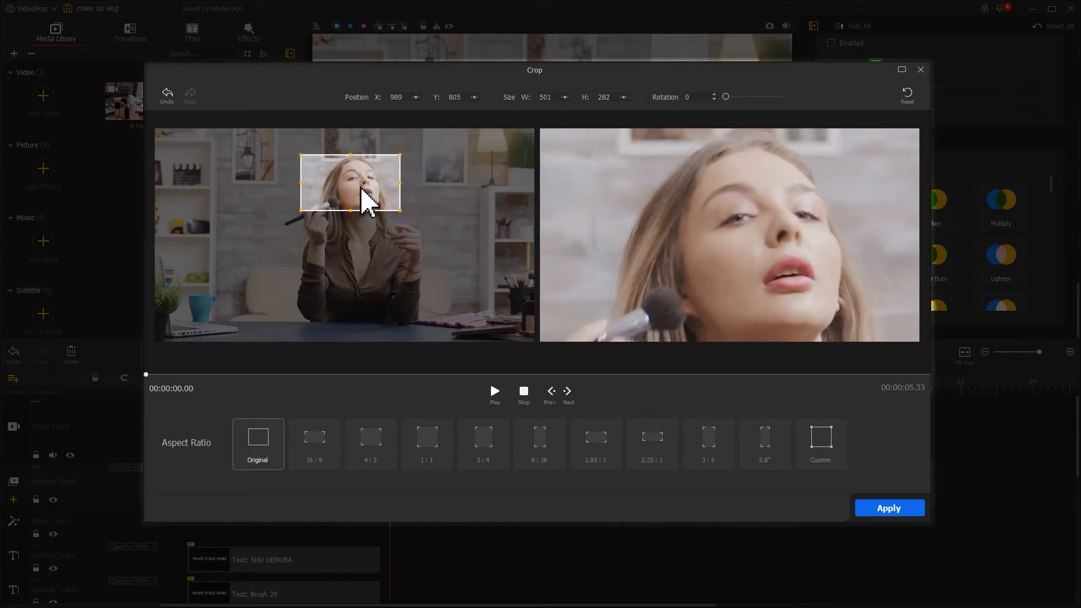
click(889, 508)
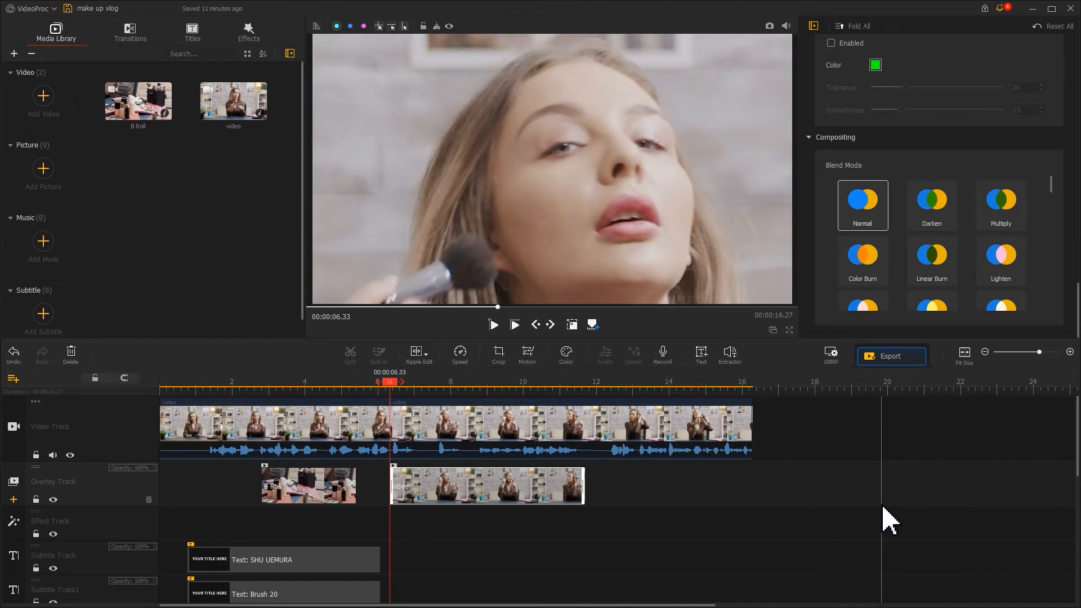
Step: Shrink the cropped close-up overlay to about a third of the frame width, anchored in the video frame's upper-left corner
click(569, 327)
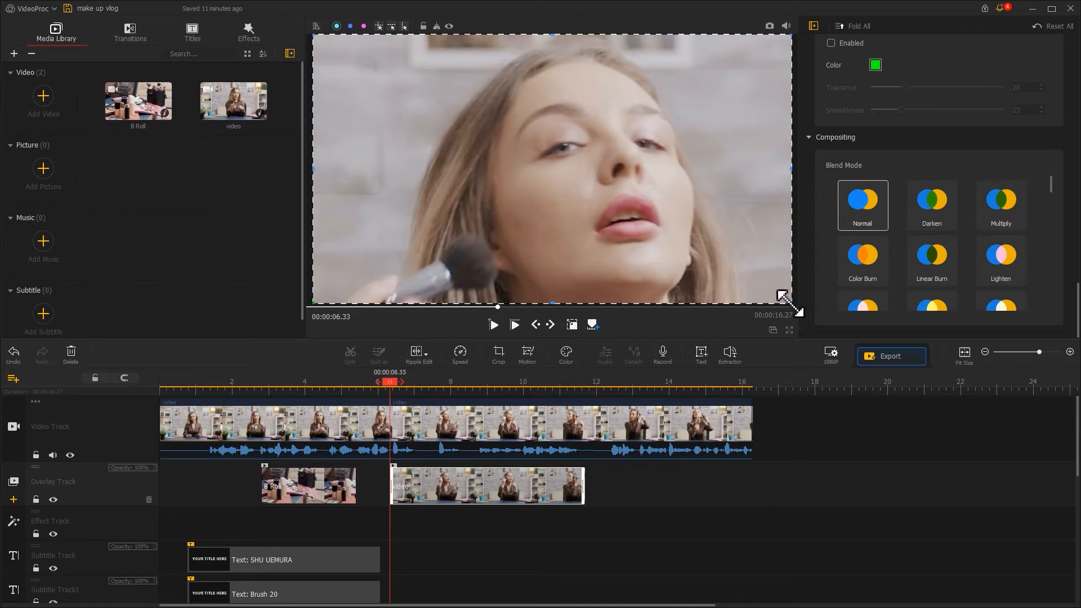
drag(791, 303, 454, 163)
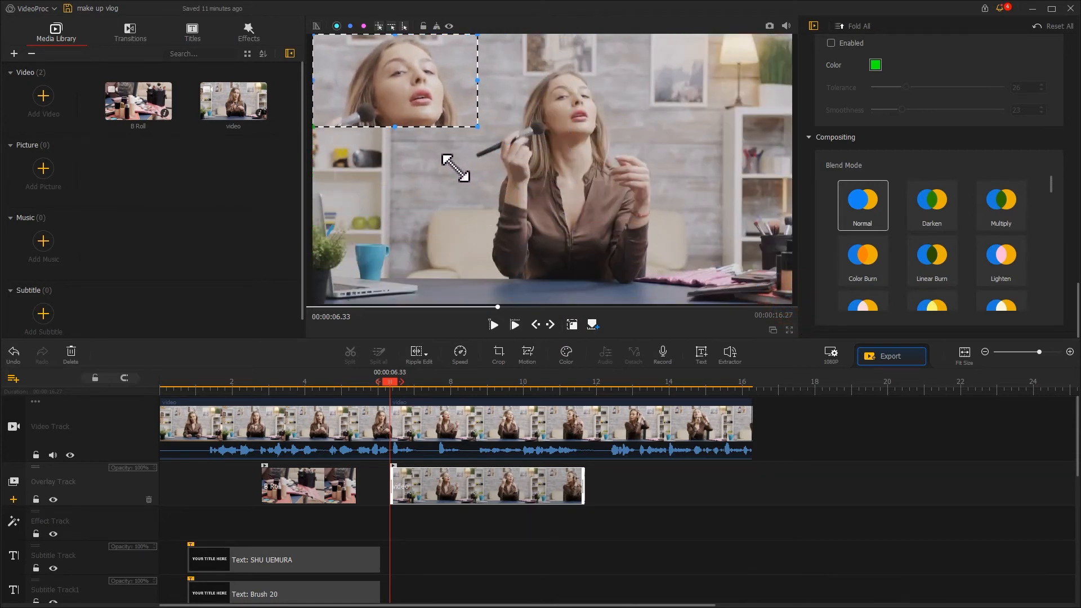
click(572, 324)
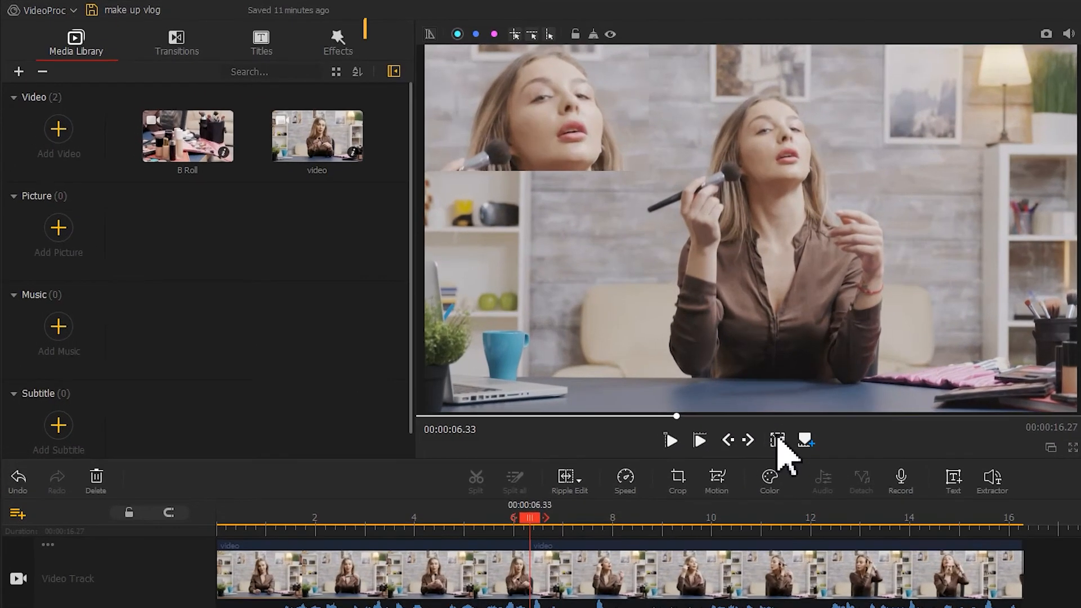
Step: Add the Border effect to the effect track beneath the close-up overlay and exclude Canvas from its scope
click(349, 50)
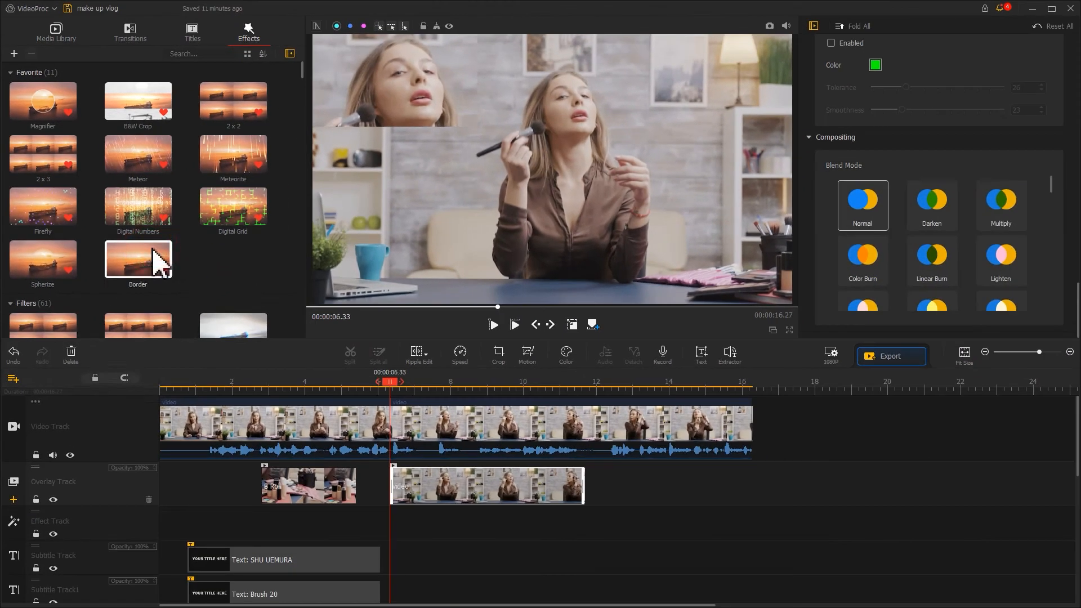
drag(203, 352, 592, 543)
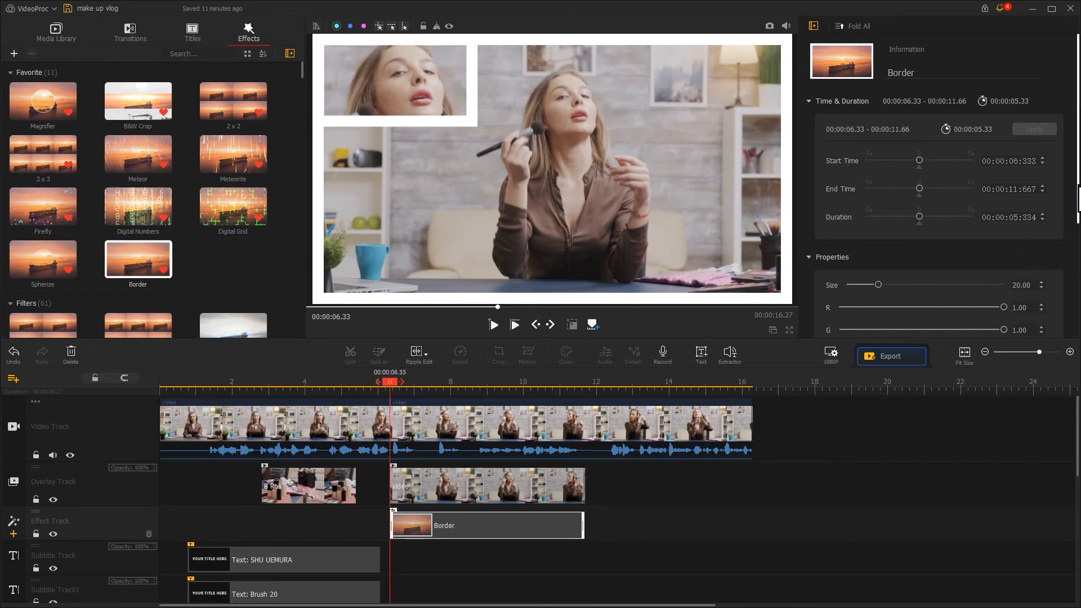
scroll(1064, 289, down, 3)
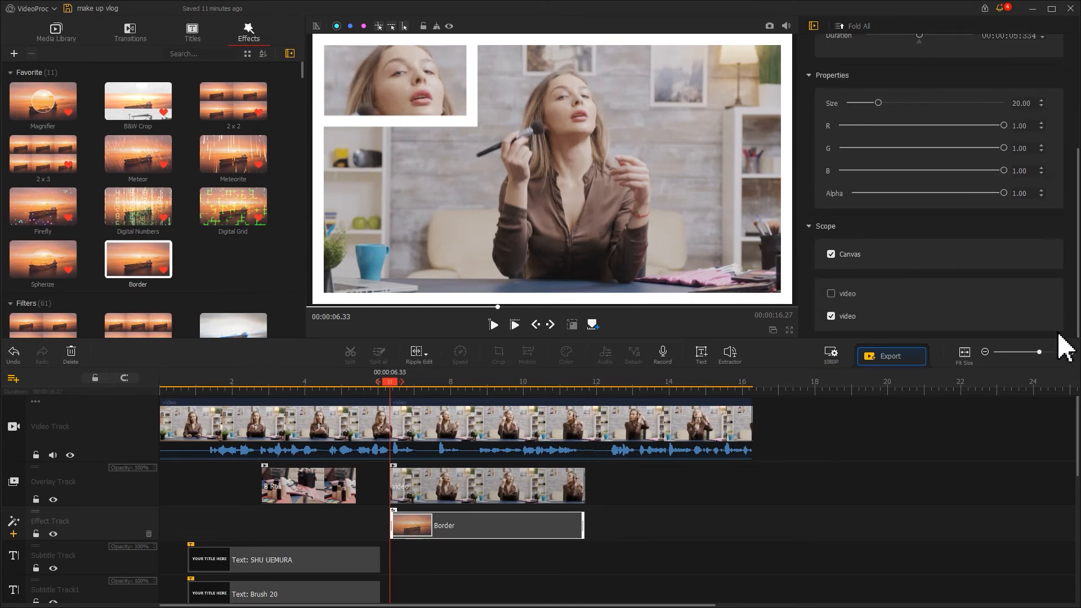
click(831, 254)
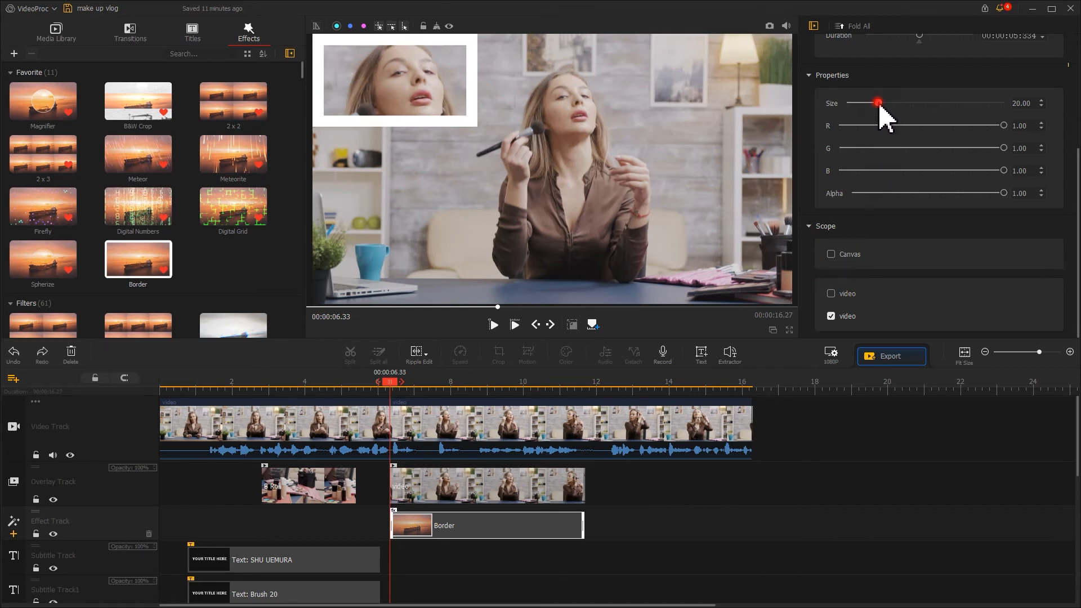
Step: Set the border's size to about 7.55, R to 0.90 and G to 0.87, and return the playhead to the start
drag(879, 103, 861, 104)
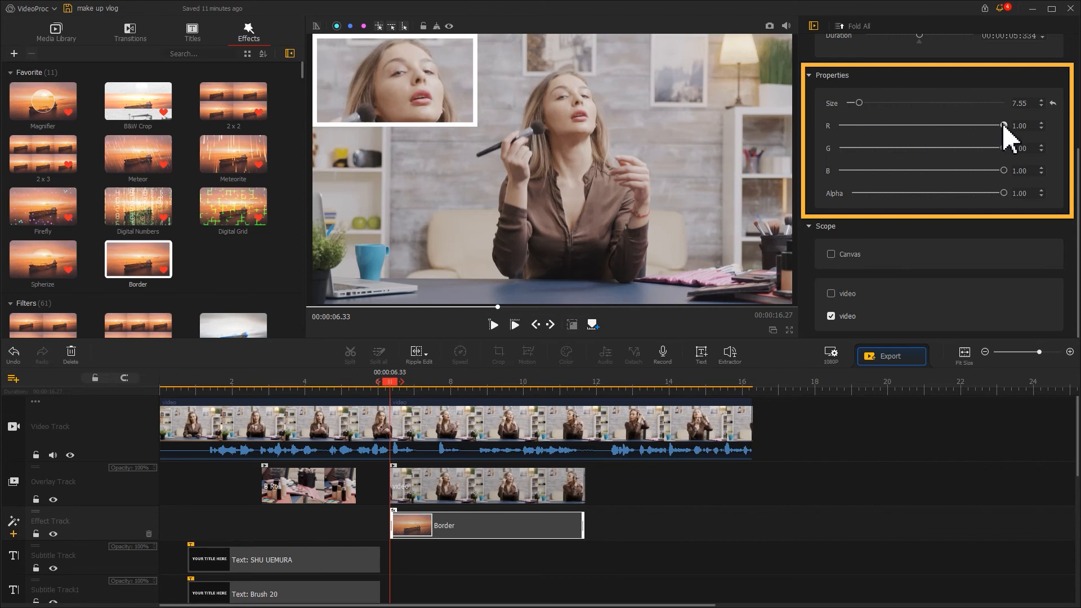
drag(1004, 125, 988, 149)
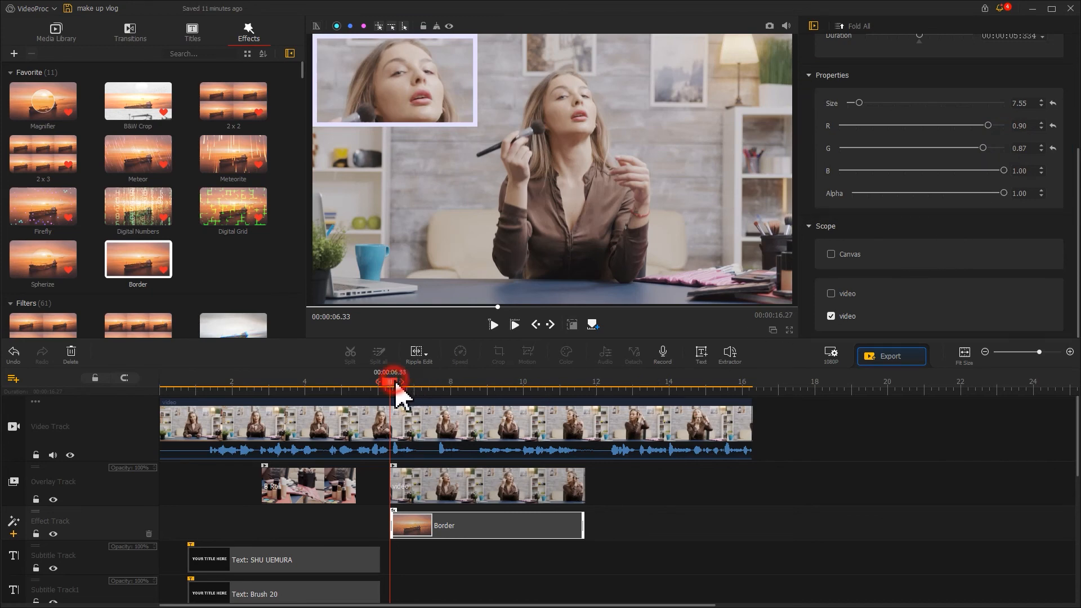
drag(392, 387, 138, 389)
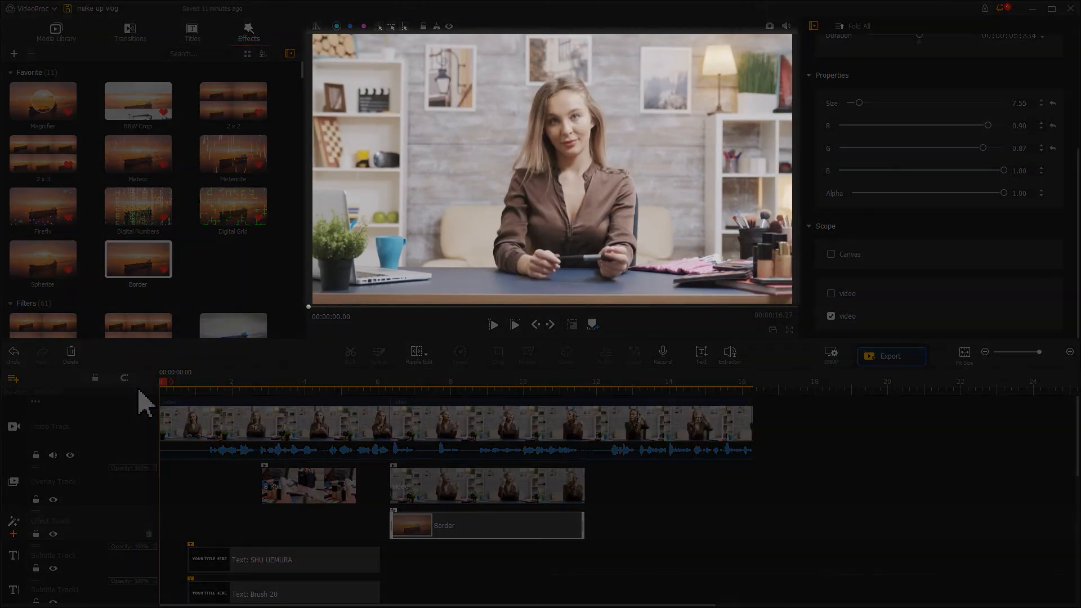